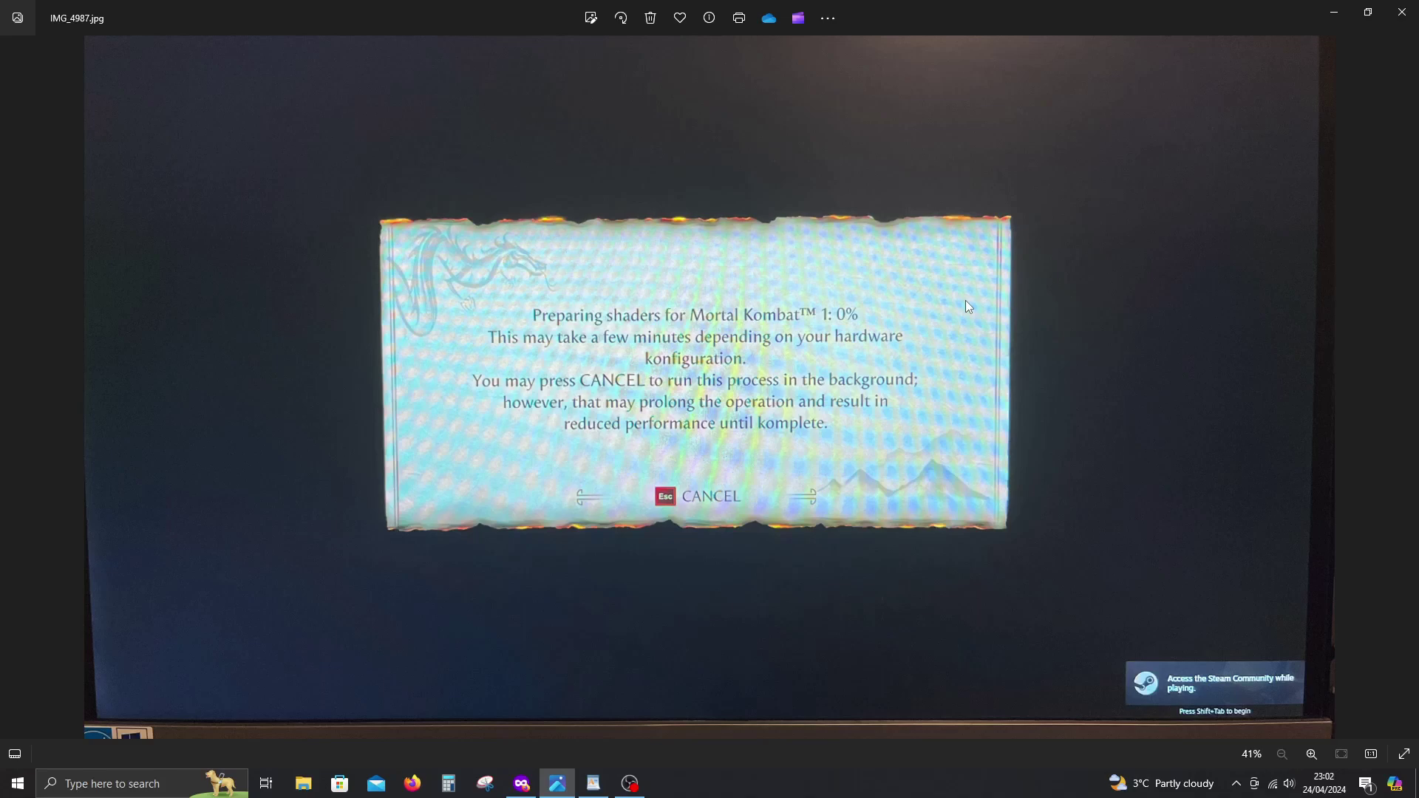
- Show the previous photo, IMG_4981.jpg, with the out-of-video-memory error dialog
key("Left")
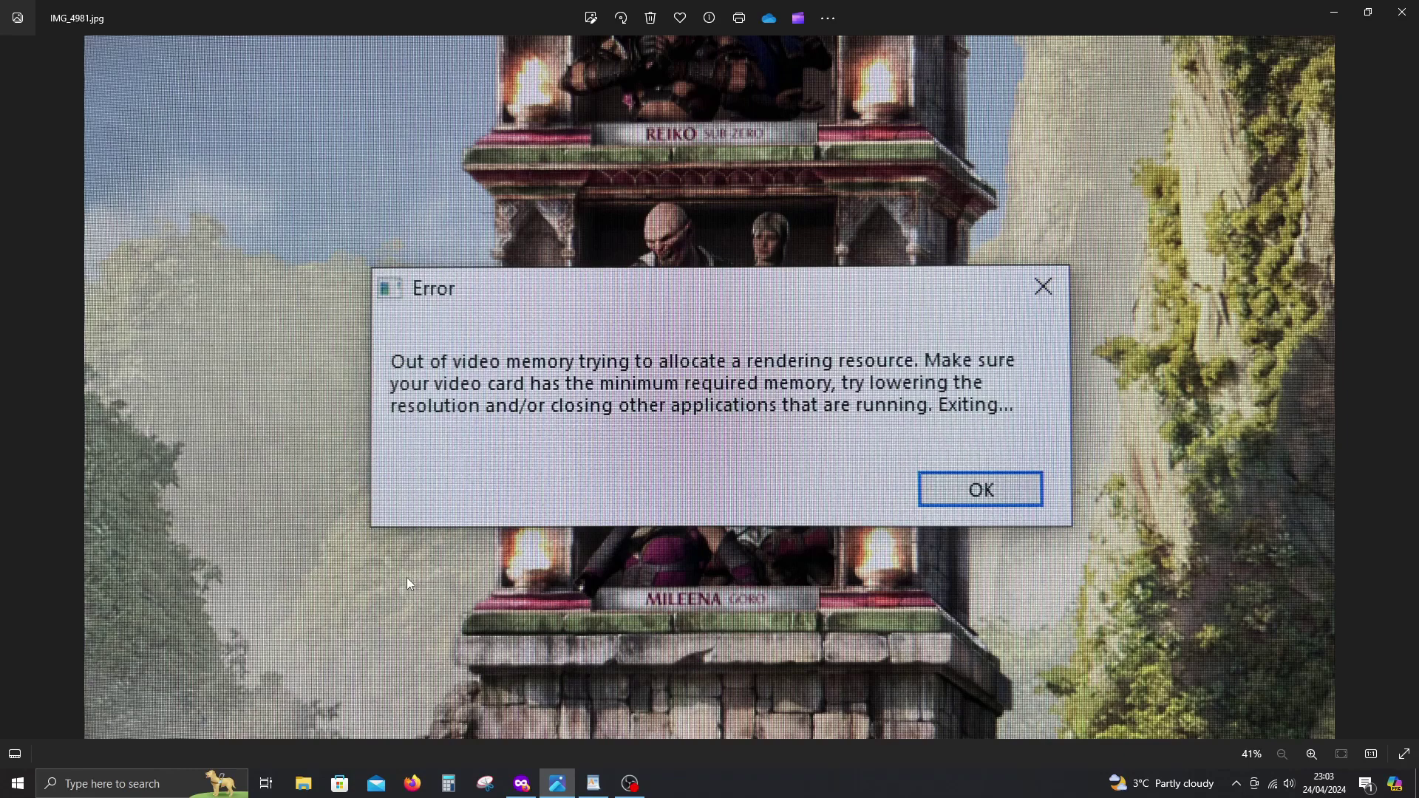
- Launch Device Manager from Start search and expand the Display adapters category
key("super")
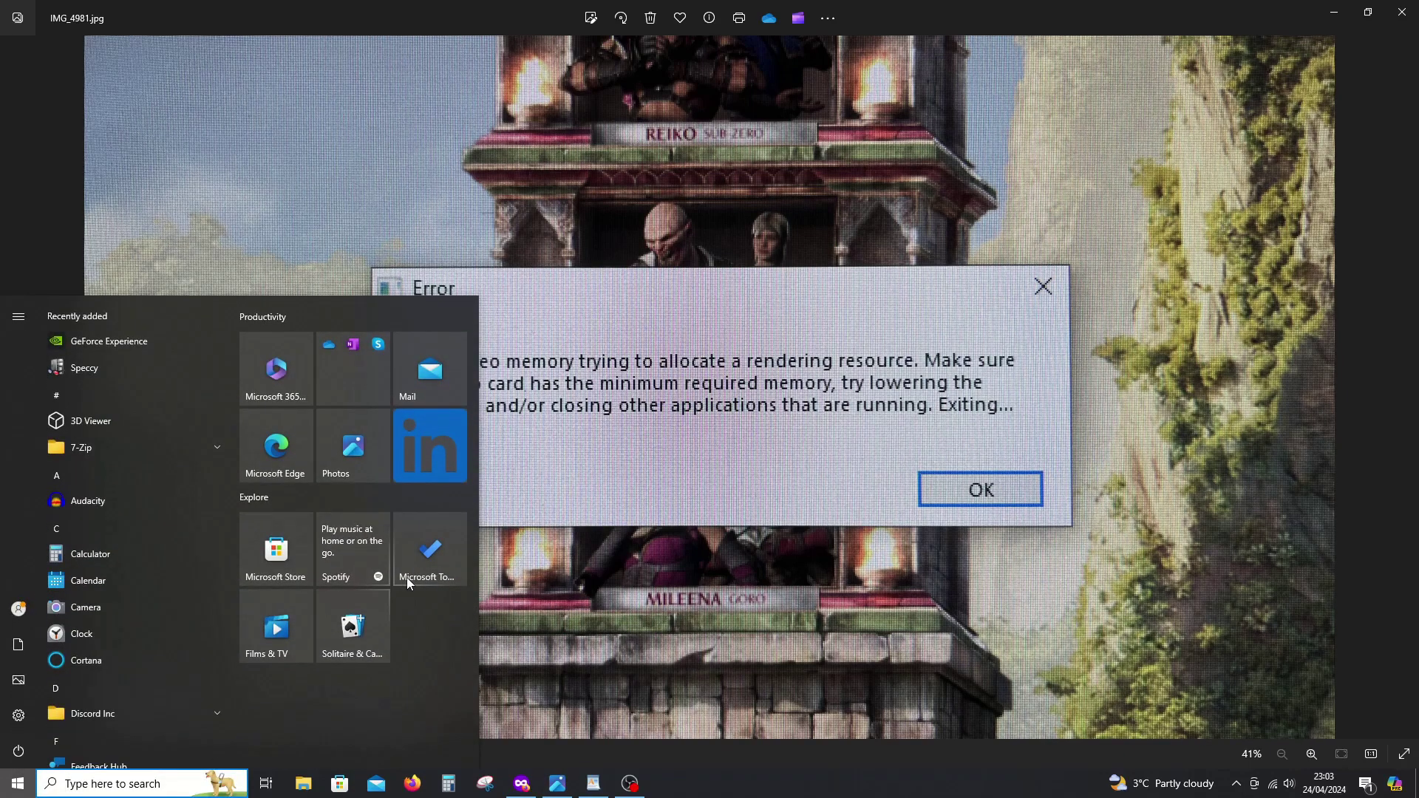
type("devi")
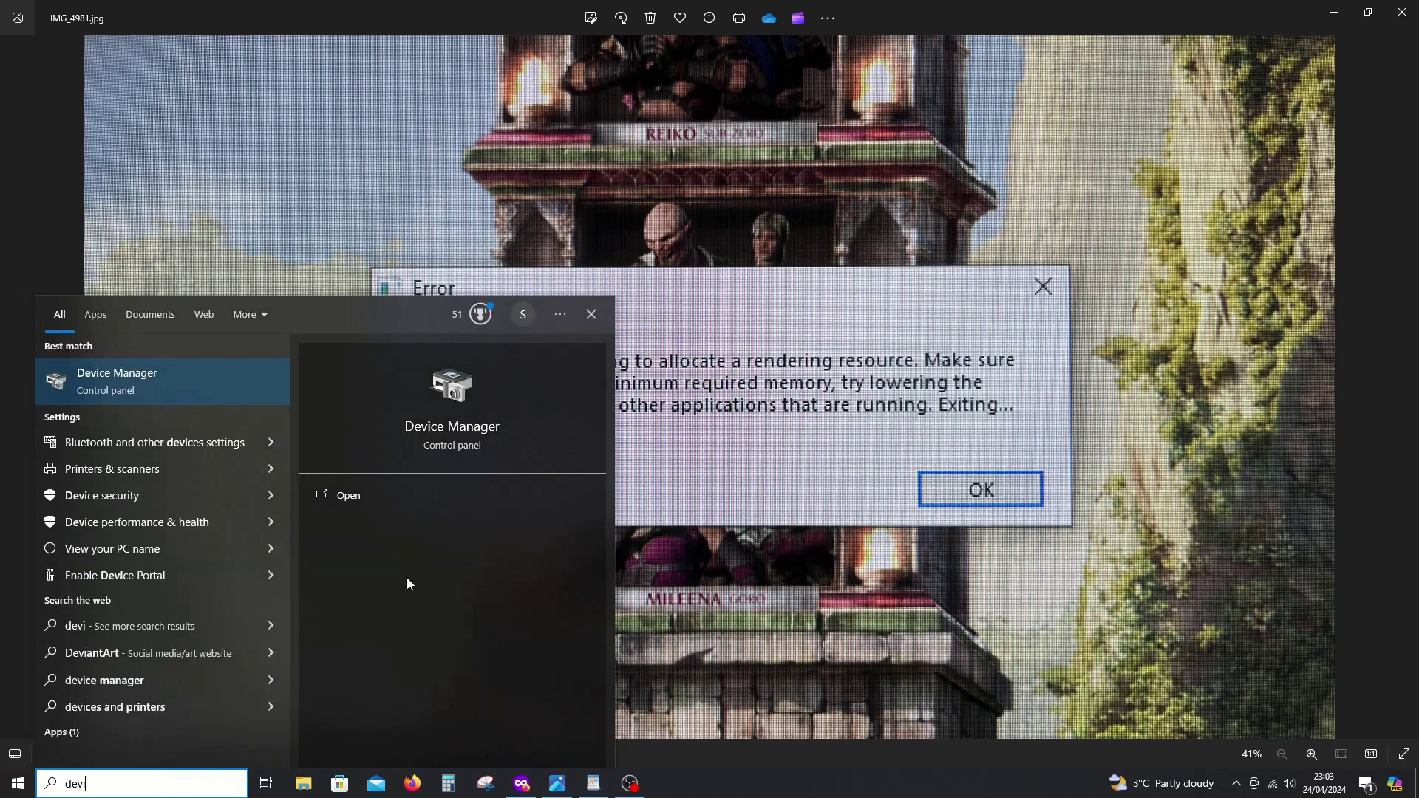
left_click(152, 381)
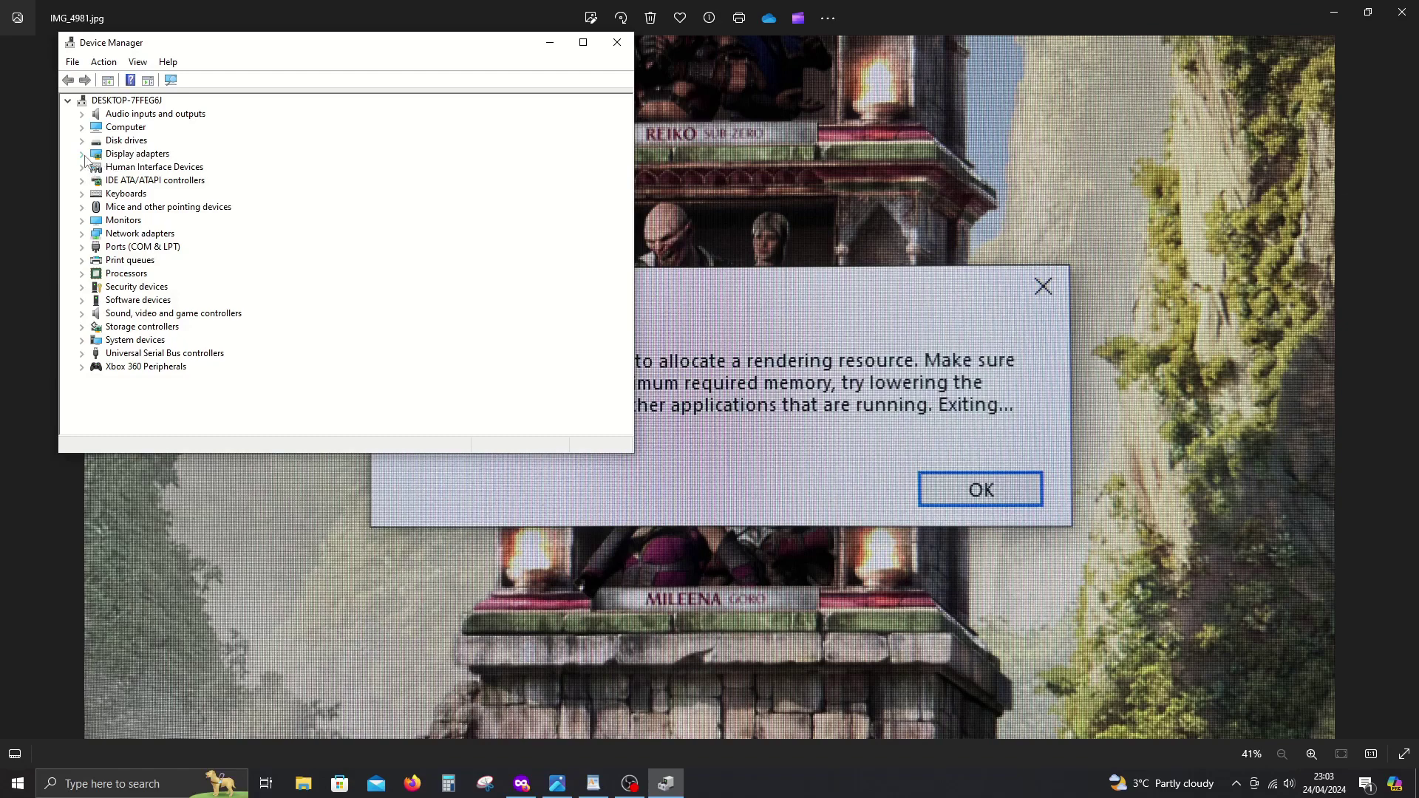
left_click(82, 155)
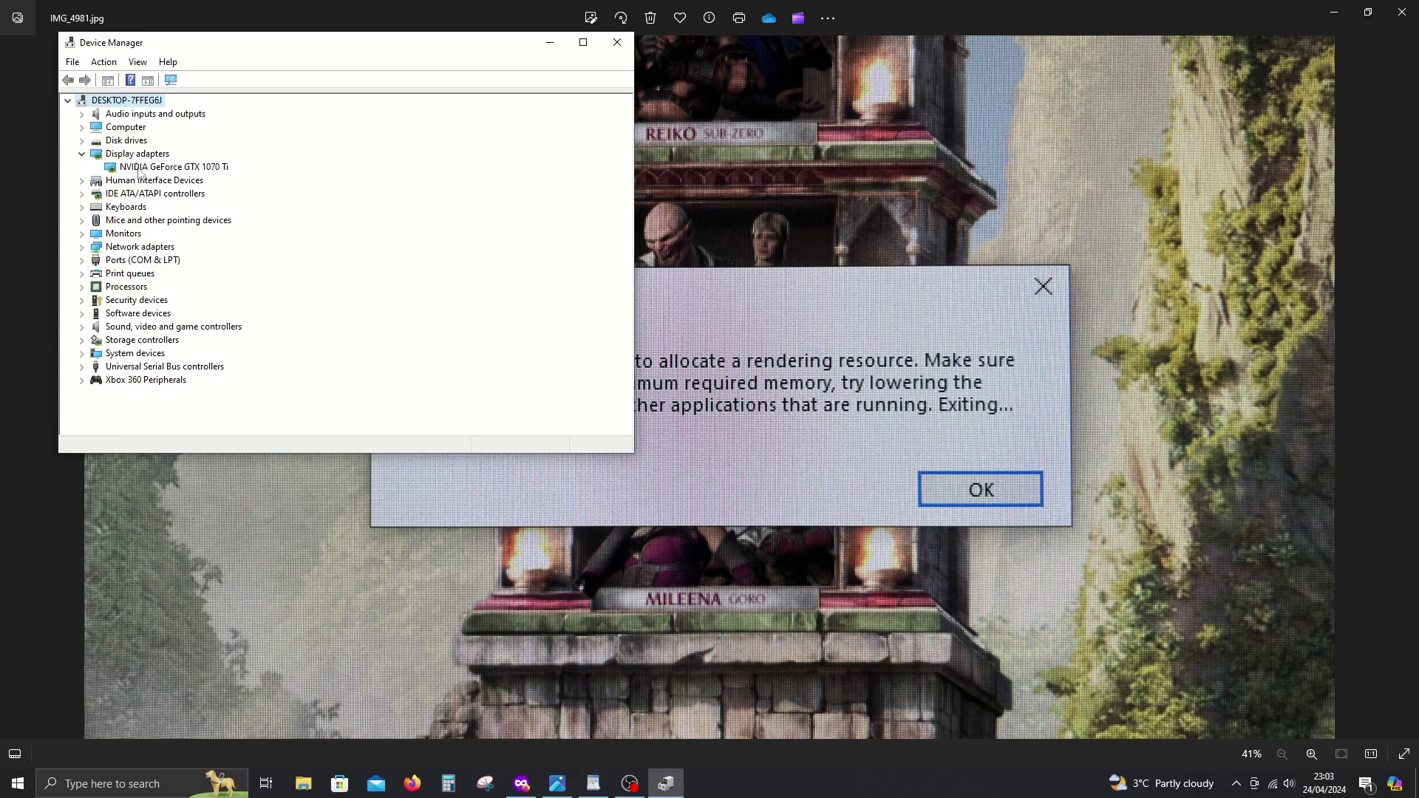
- Start Update driver for the NVIDIA GeForce GTX 1070 Ti from its context menu
right_click(139, 173)
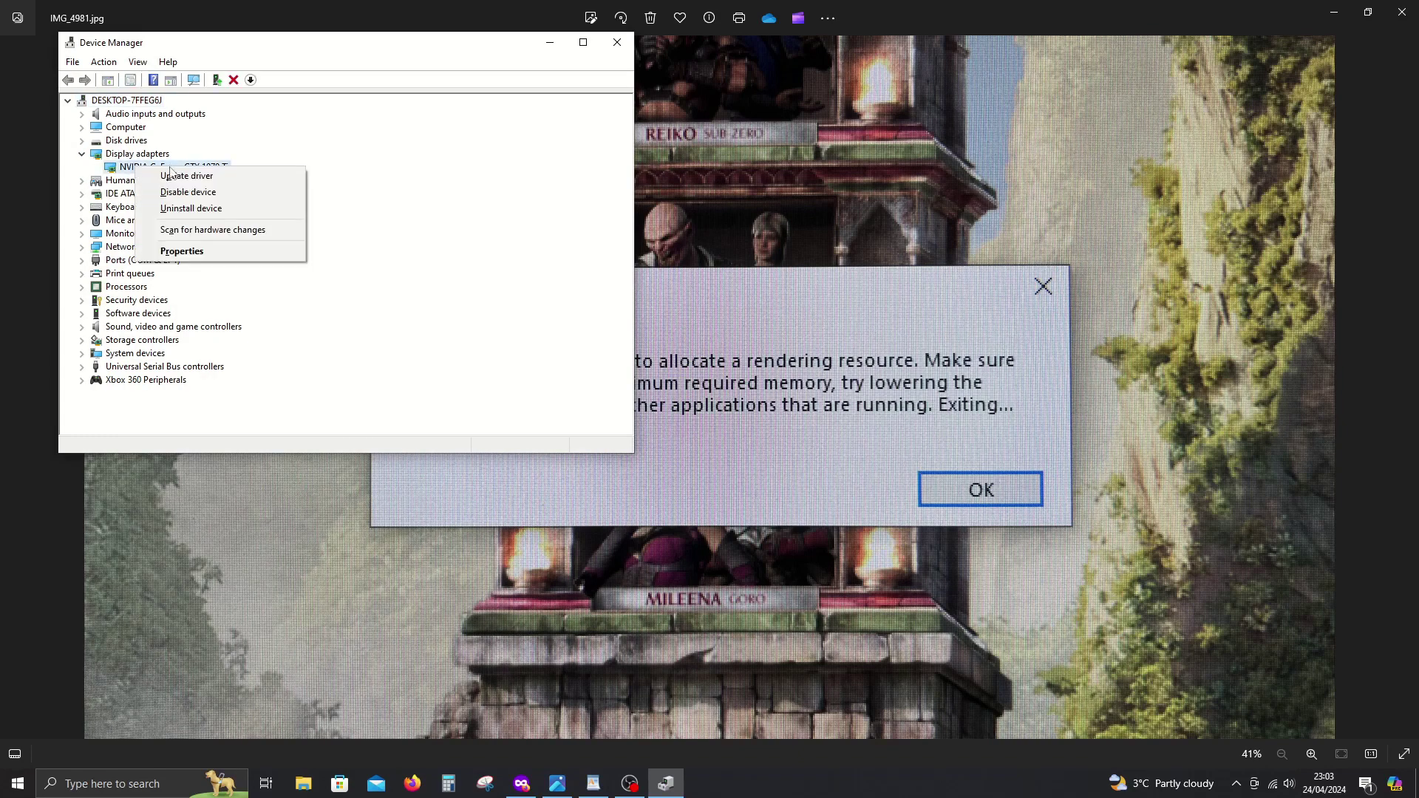
left_click(358, 184)
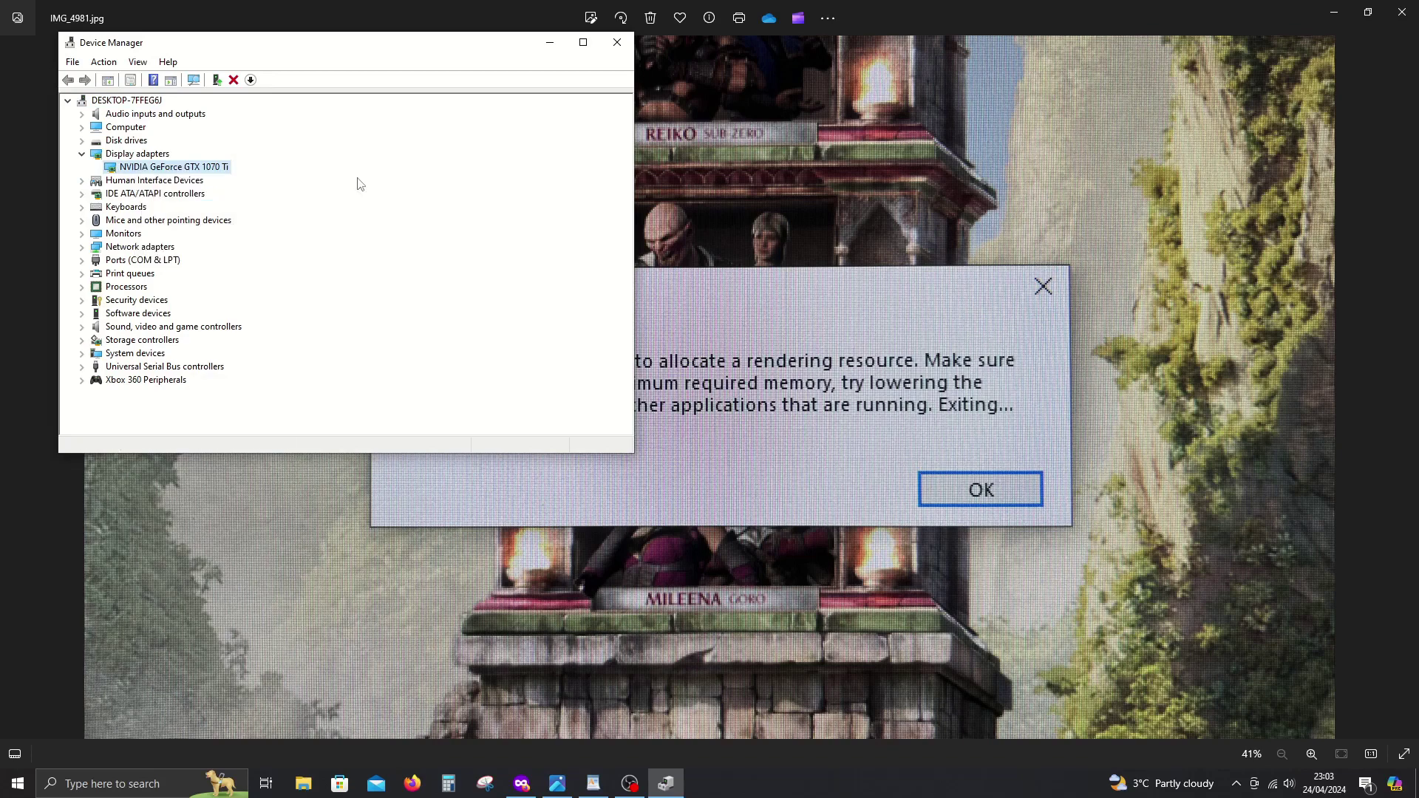
right_click(193, 170)
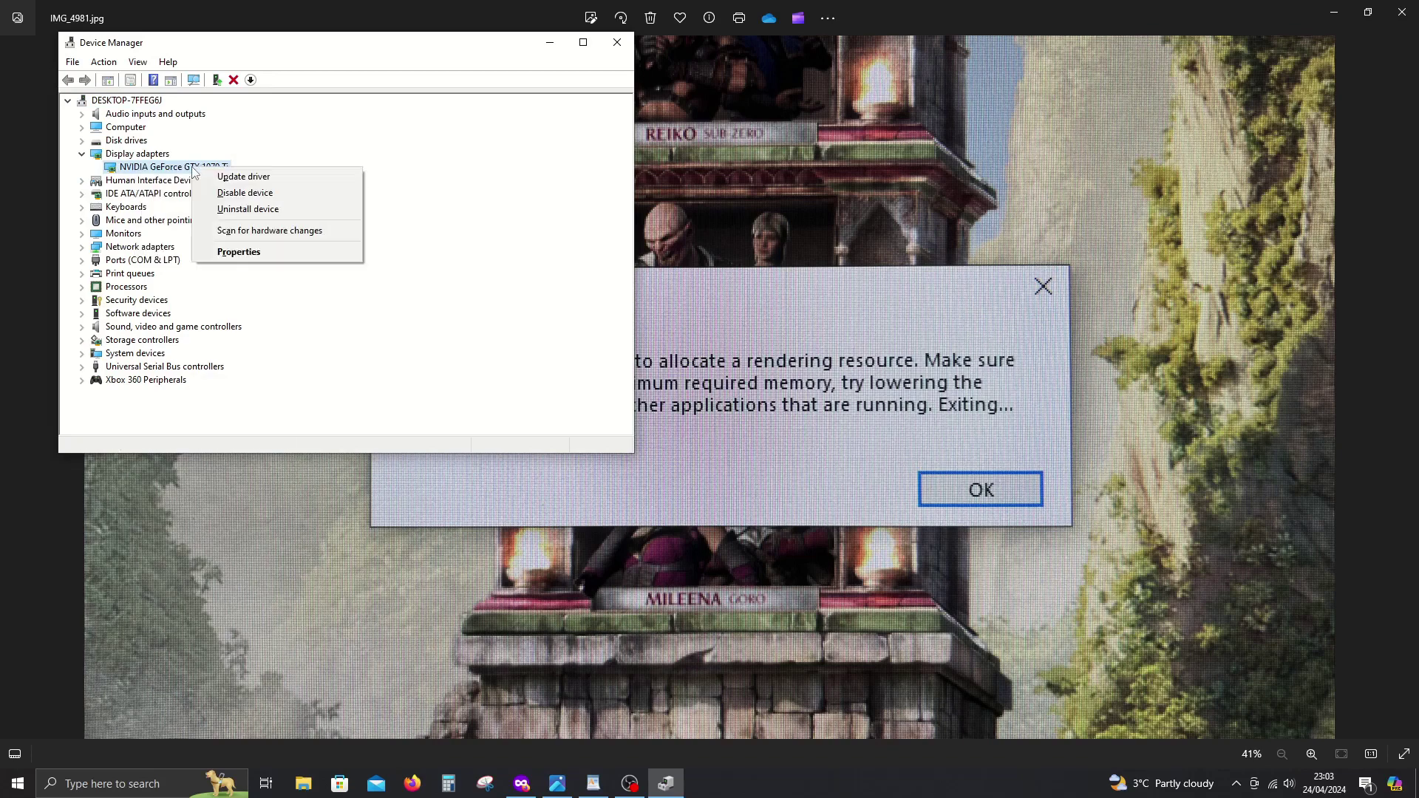
left_click(227, 180)
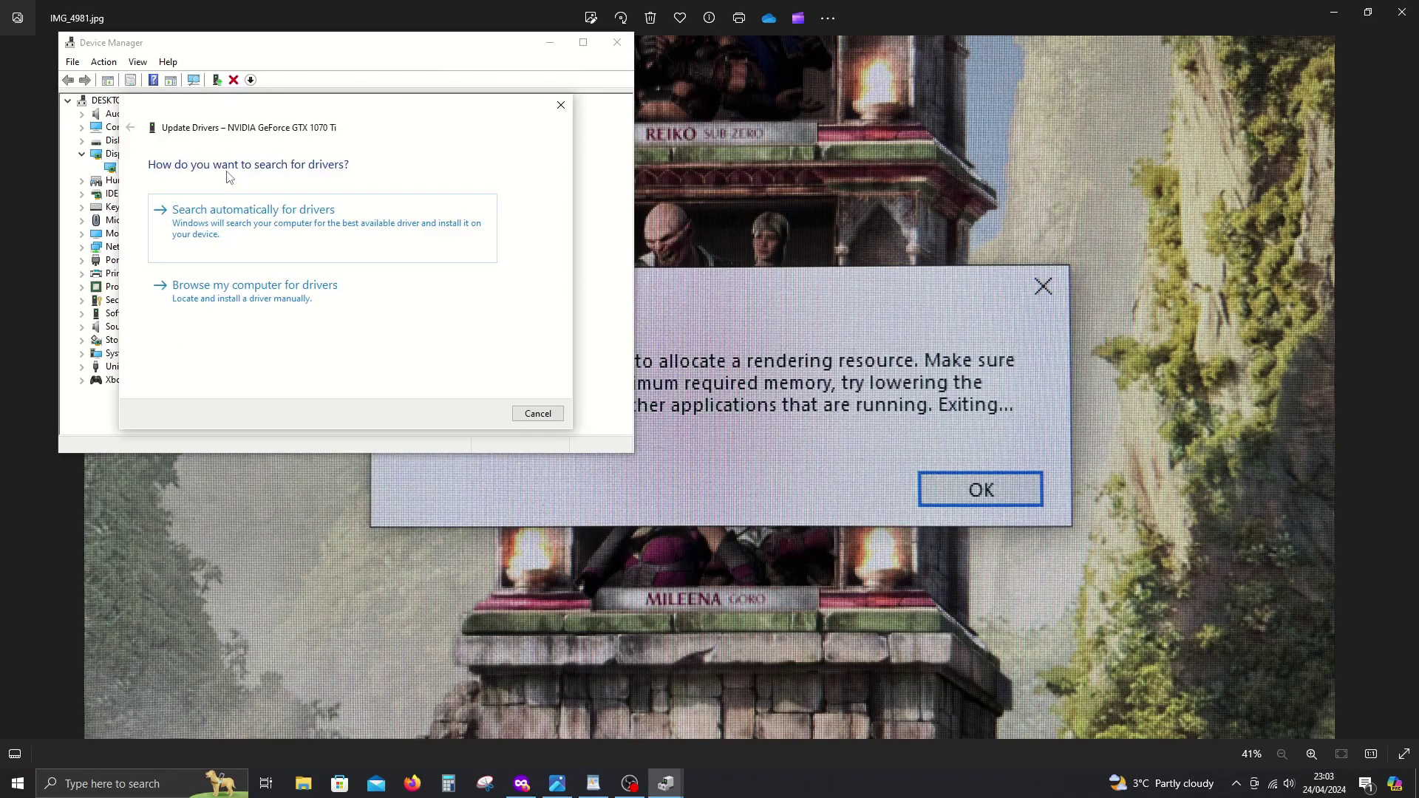
- Search automatically for drivers, run a Windows Update check, then close Settings
left_click(316, 240)
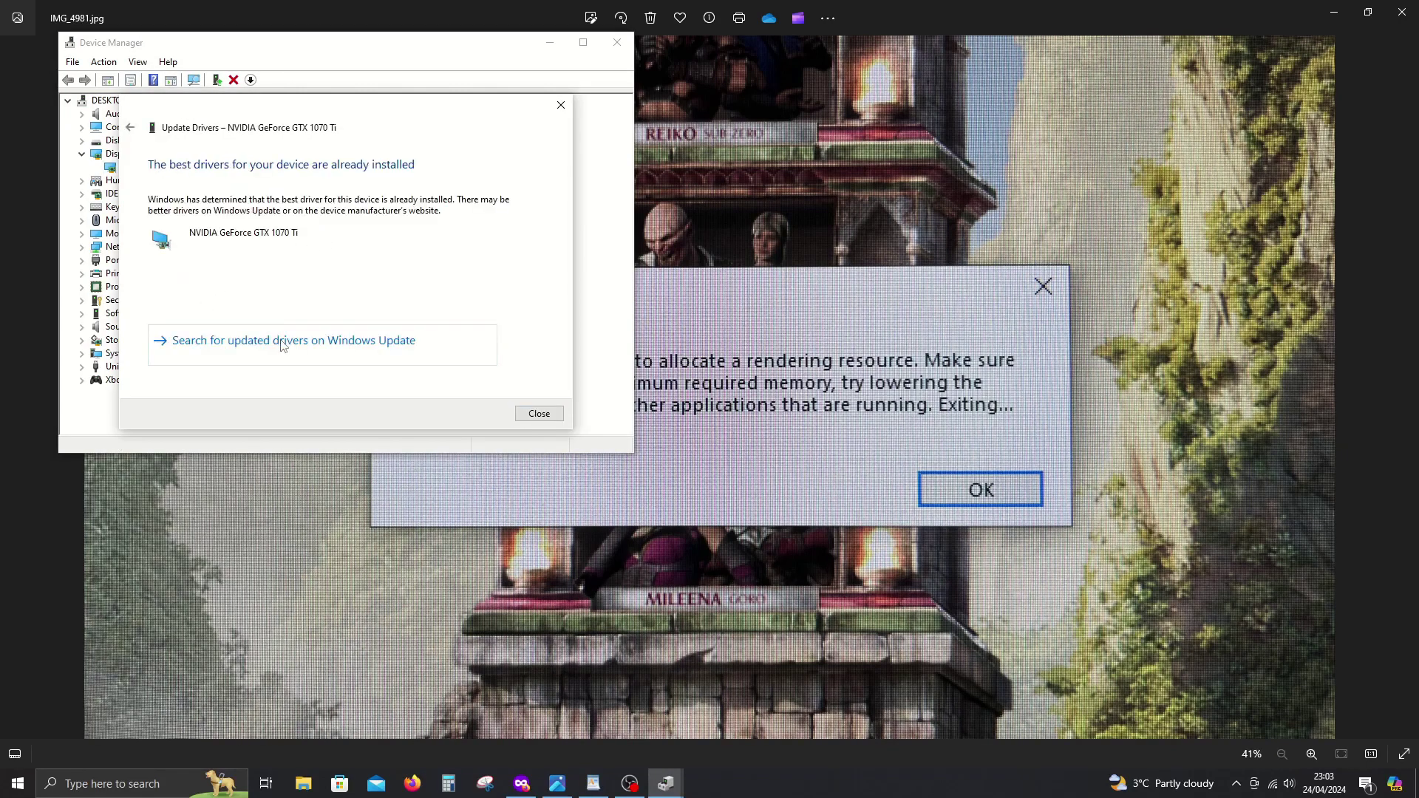
left_click(285, 341)
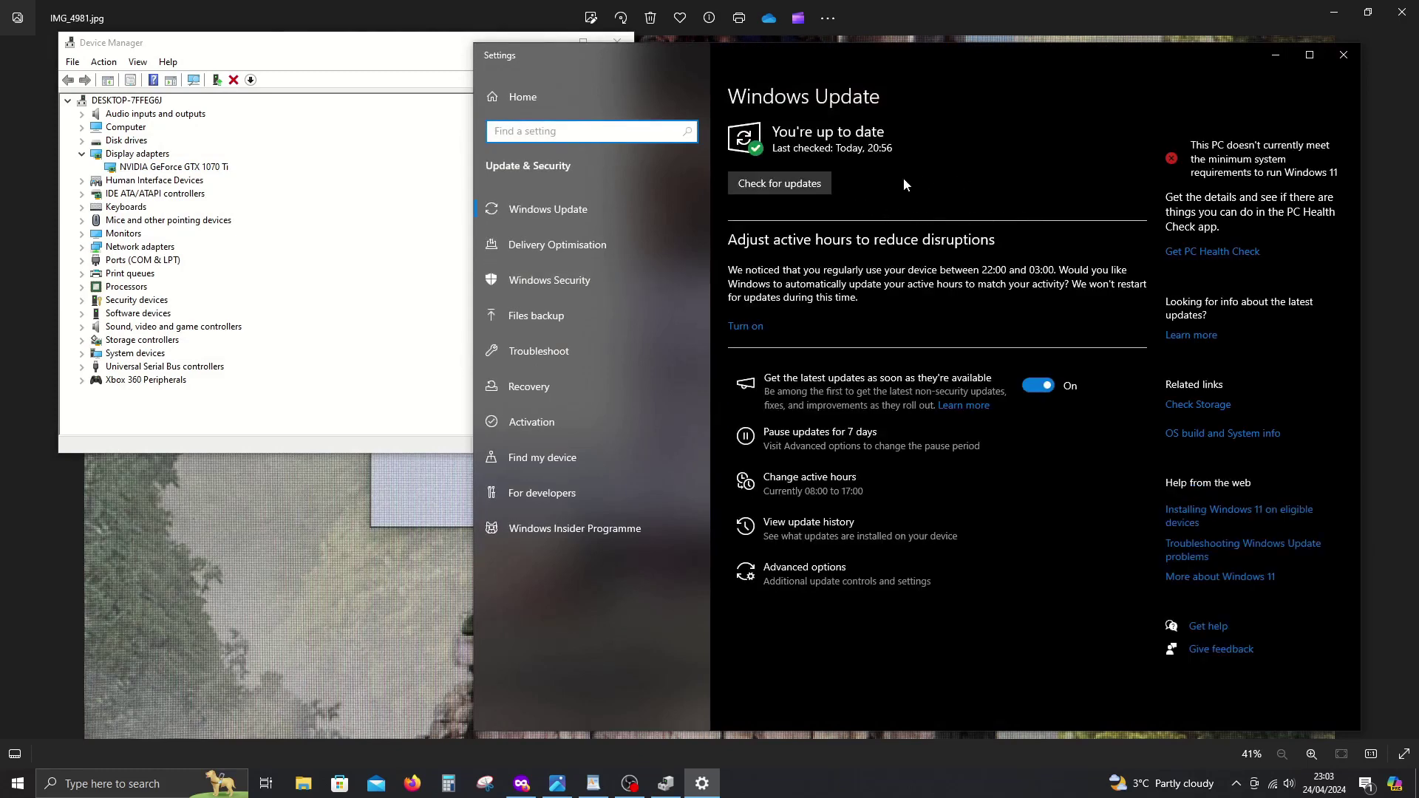
left_click(812, 188)
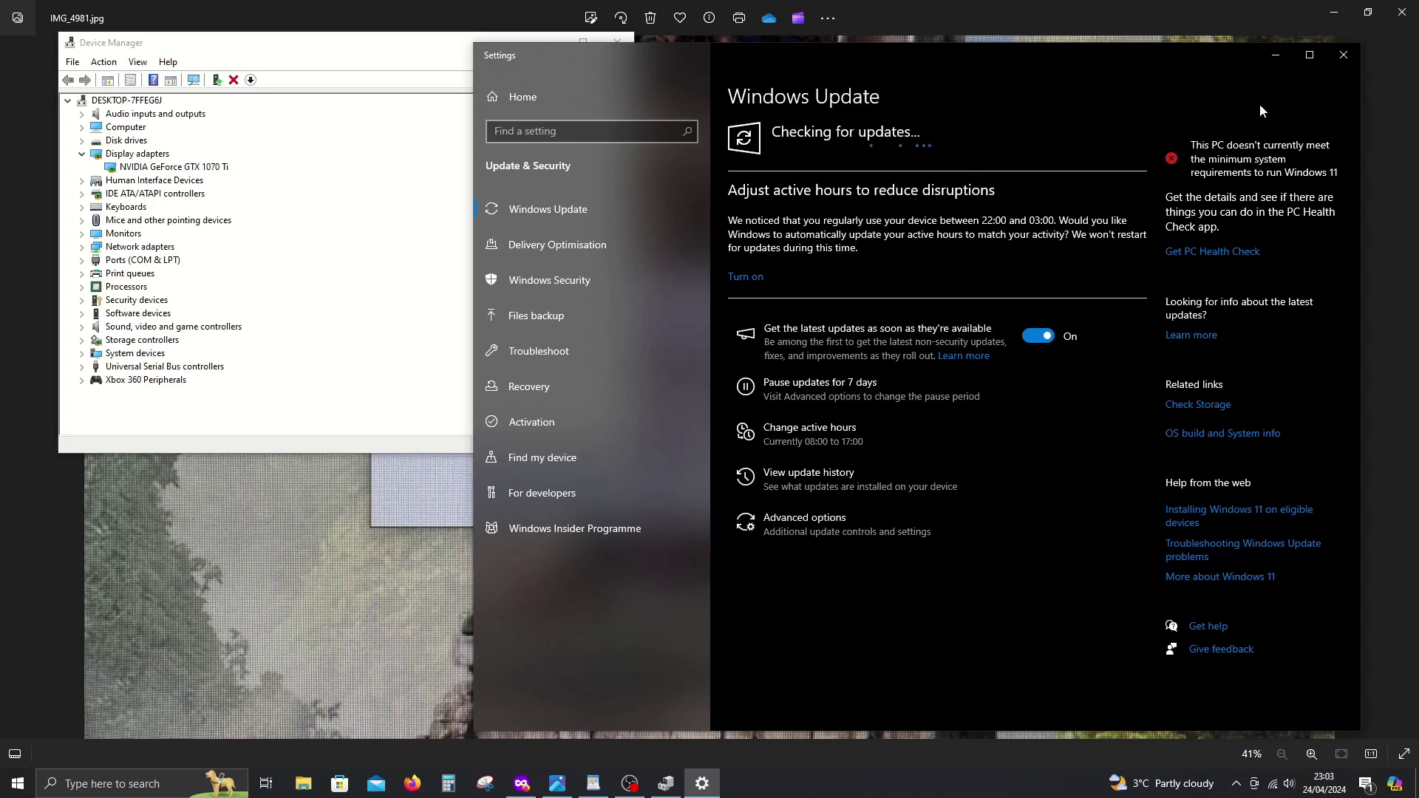
left_click(1343, 54)
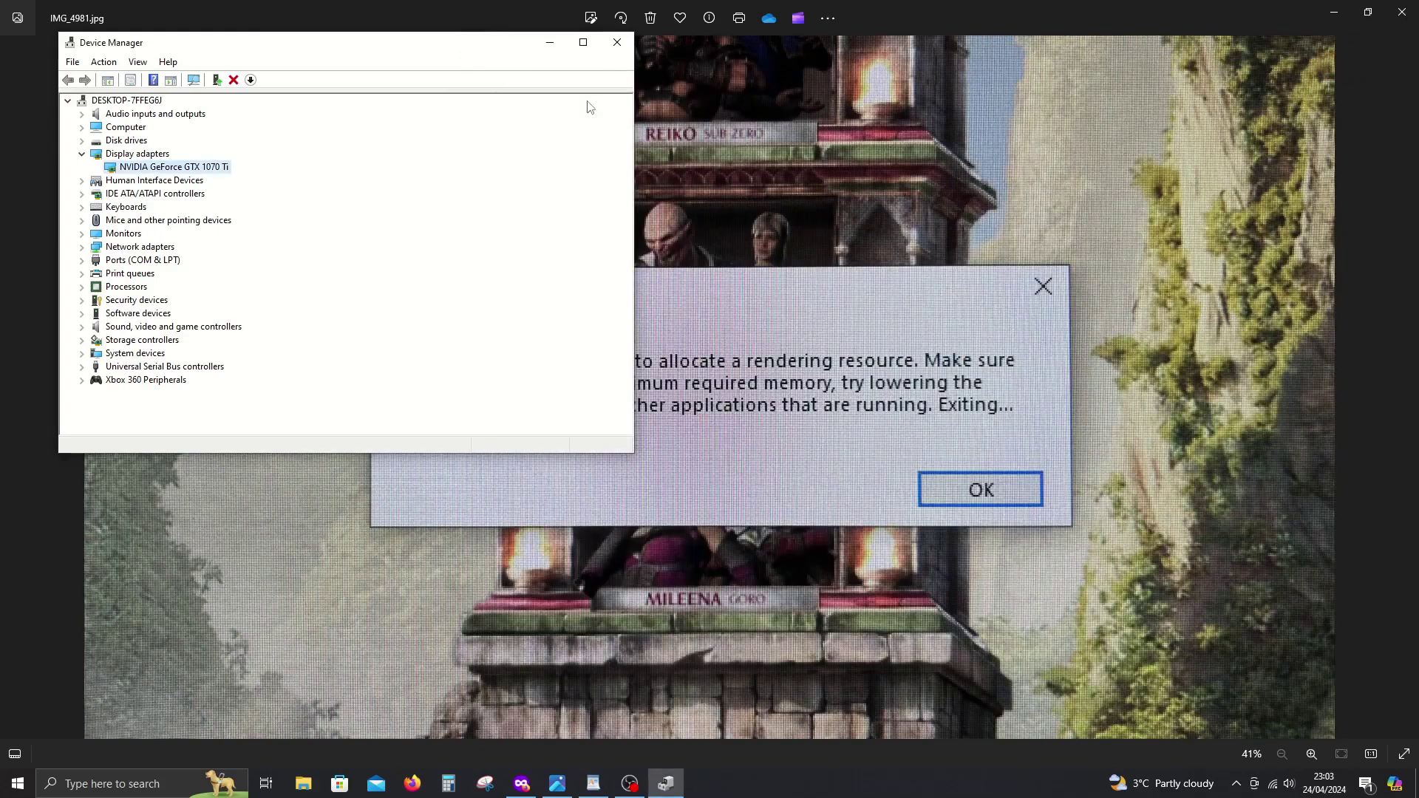
- Close Device Manager and minimize Firefox and Photos to reveal the desktop
left_click(617, 42)
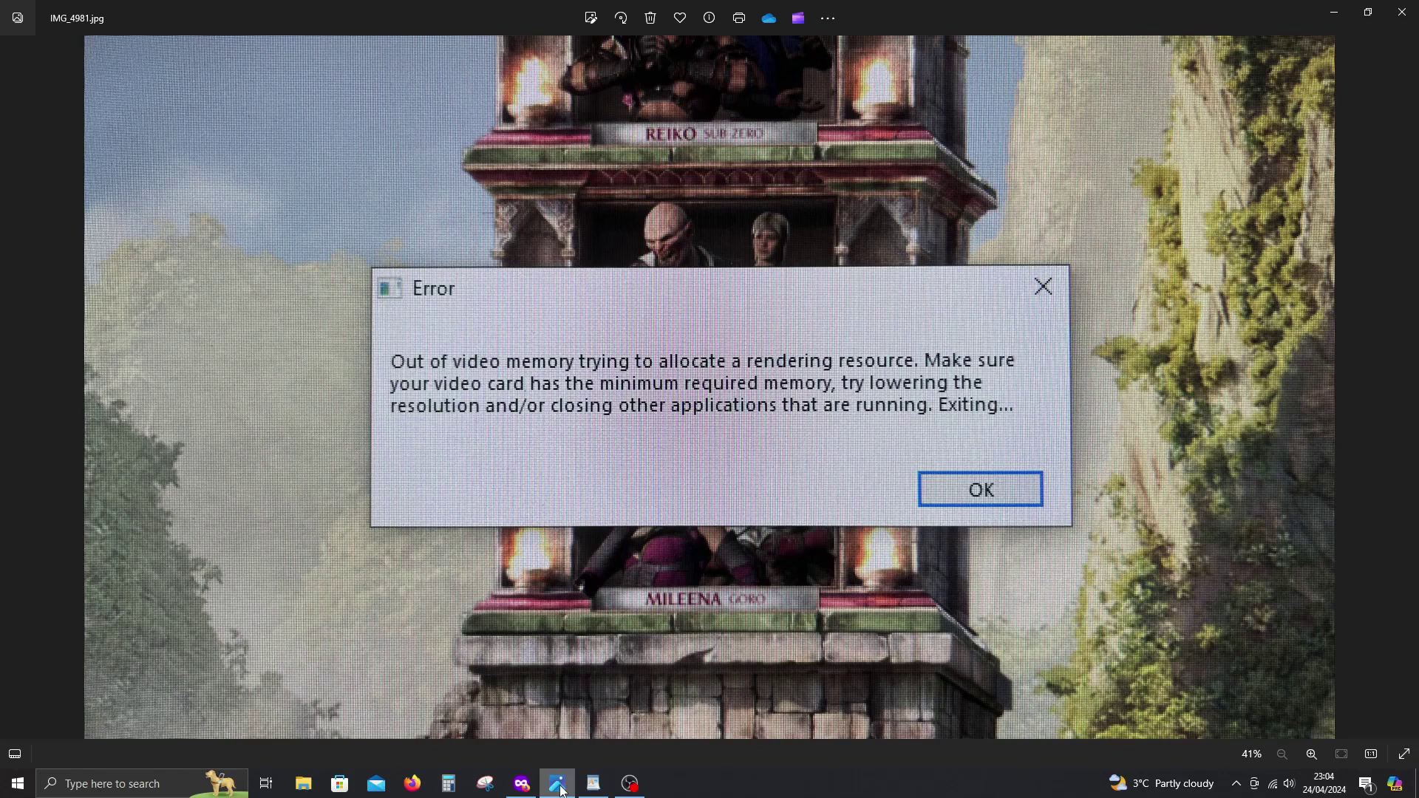
left_click(537, 788)
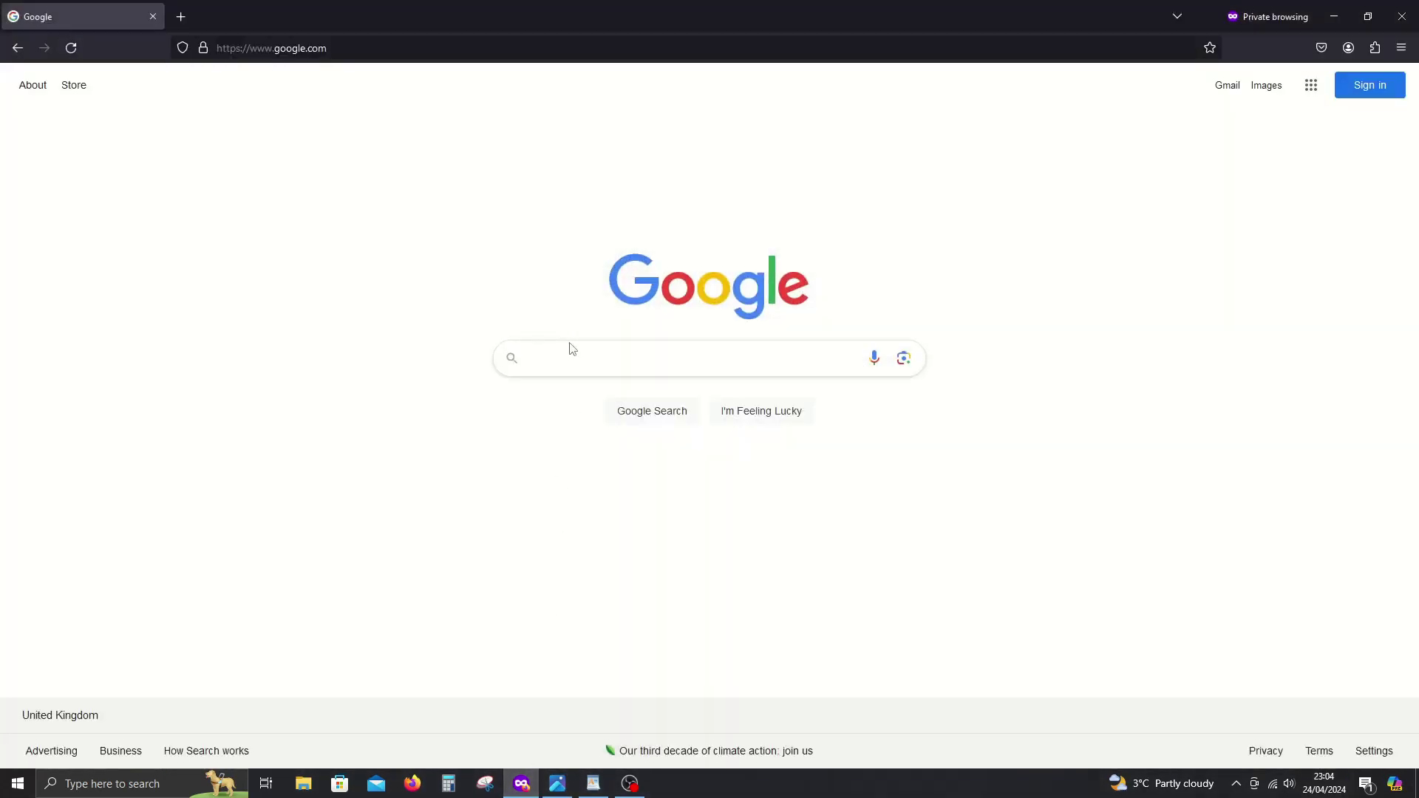
left_click(1332, 16)
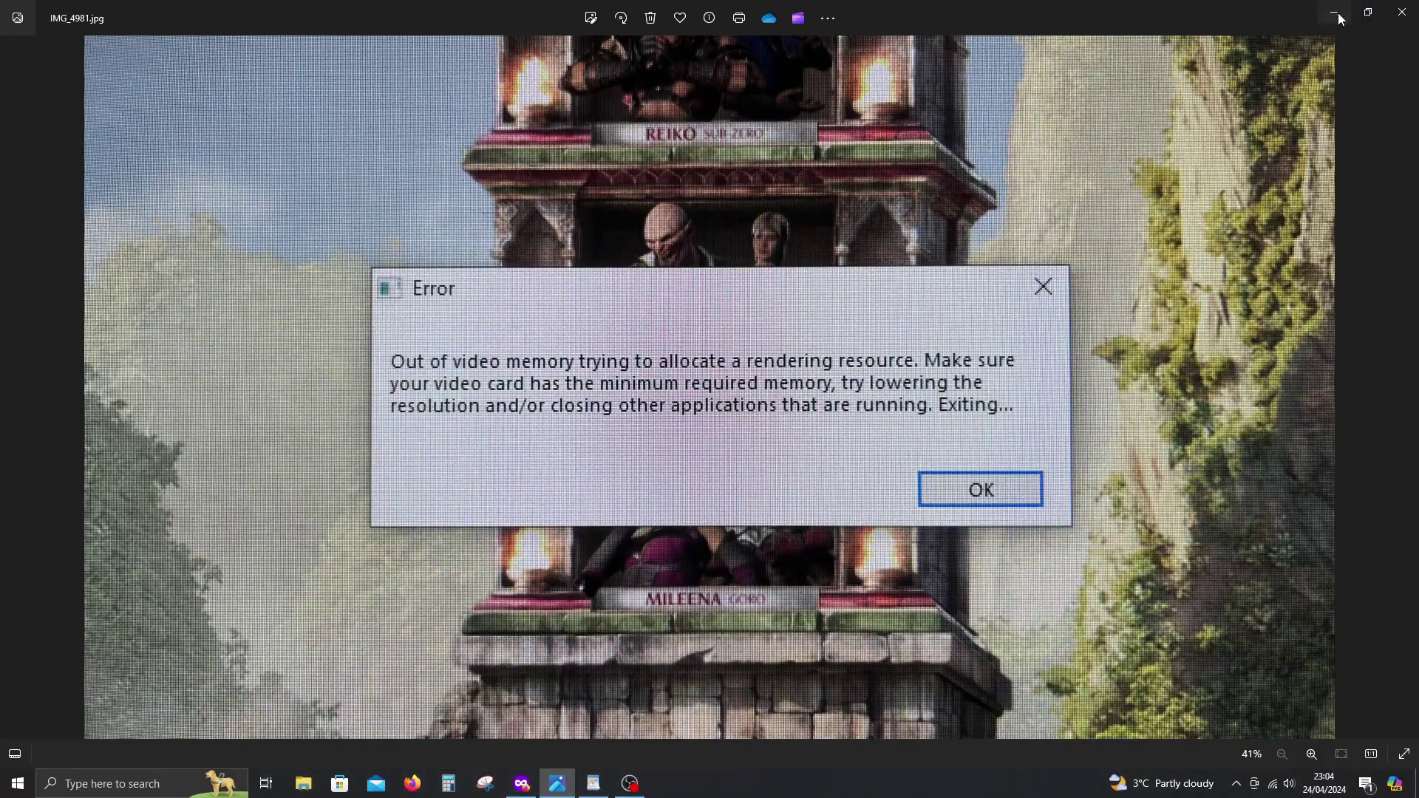
left_click(1338, 12)
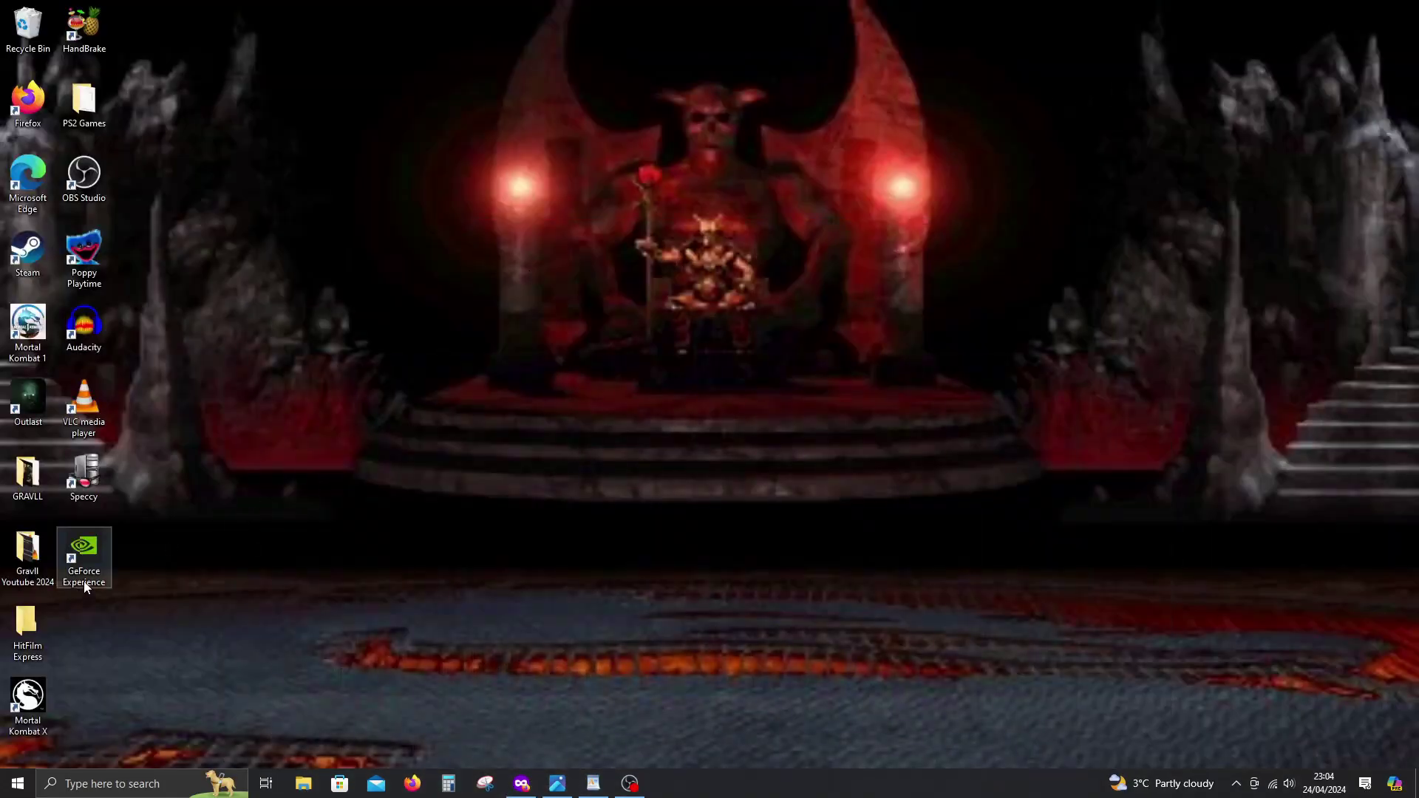
- Google 'nvidia' in Firefox, go to the official NVIDIA site and its Drivers page
left_click(521, 784)
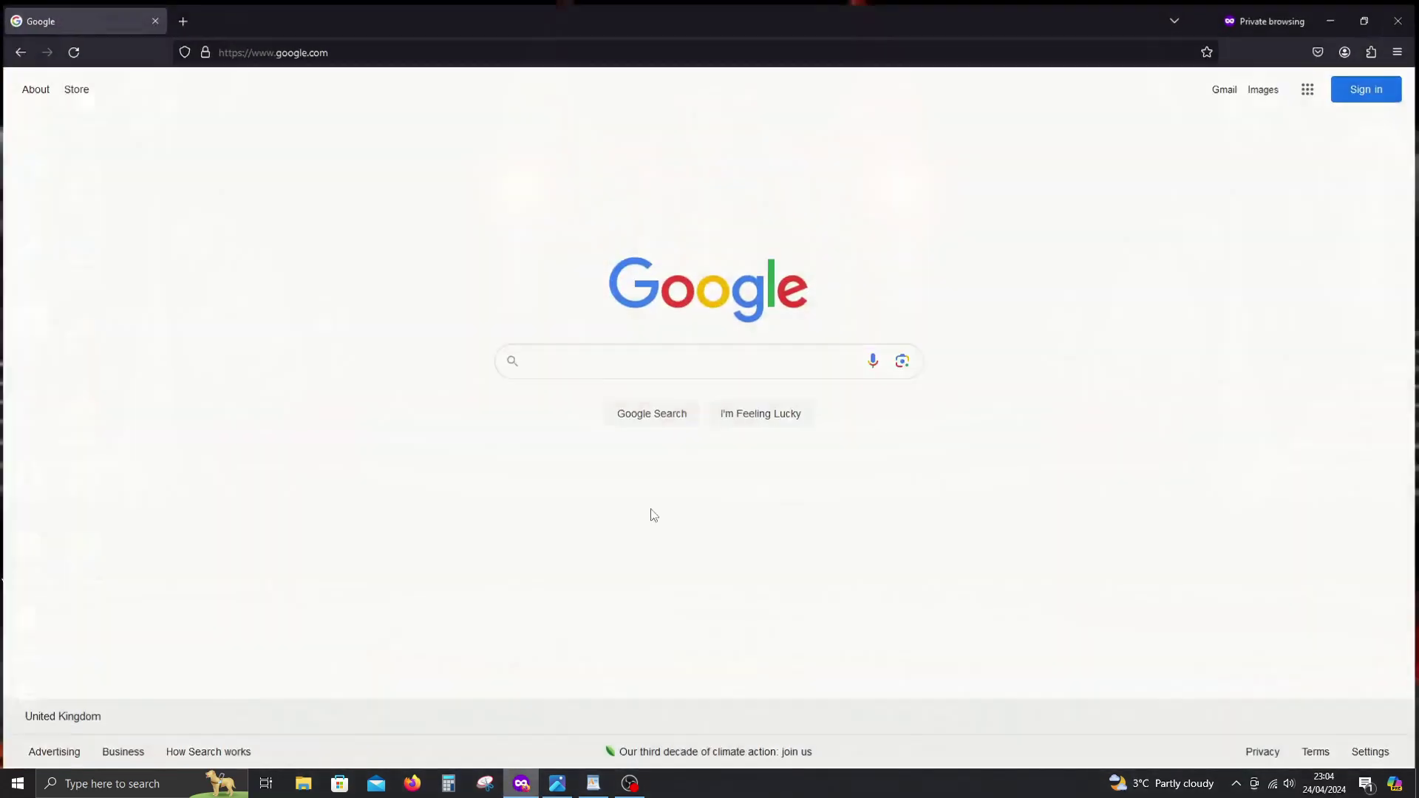
left_click(574, 358)
type("nvidia")
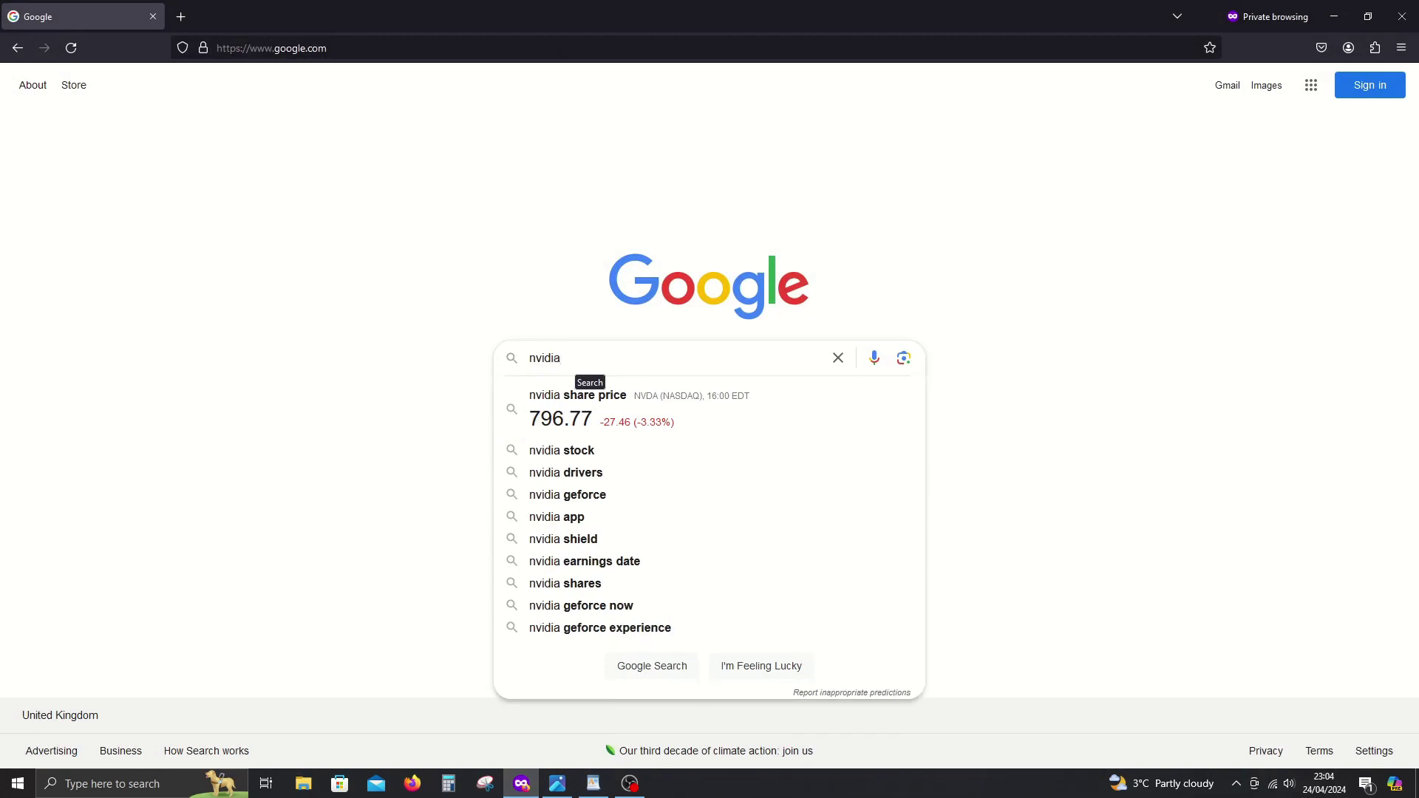
type(" dr")
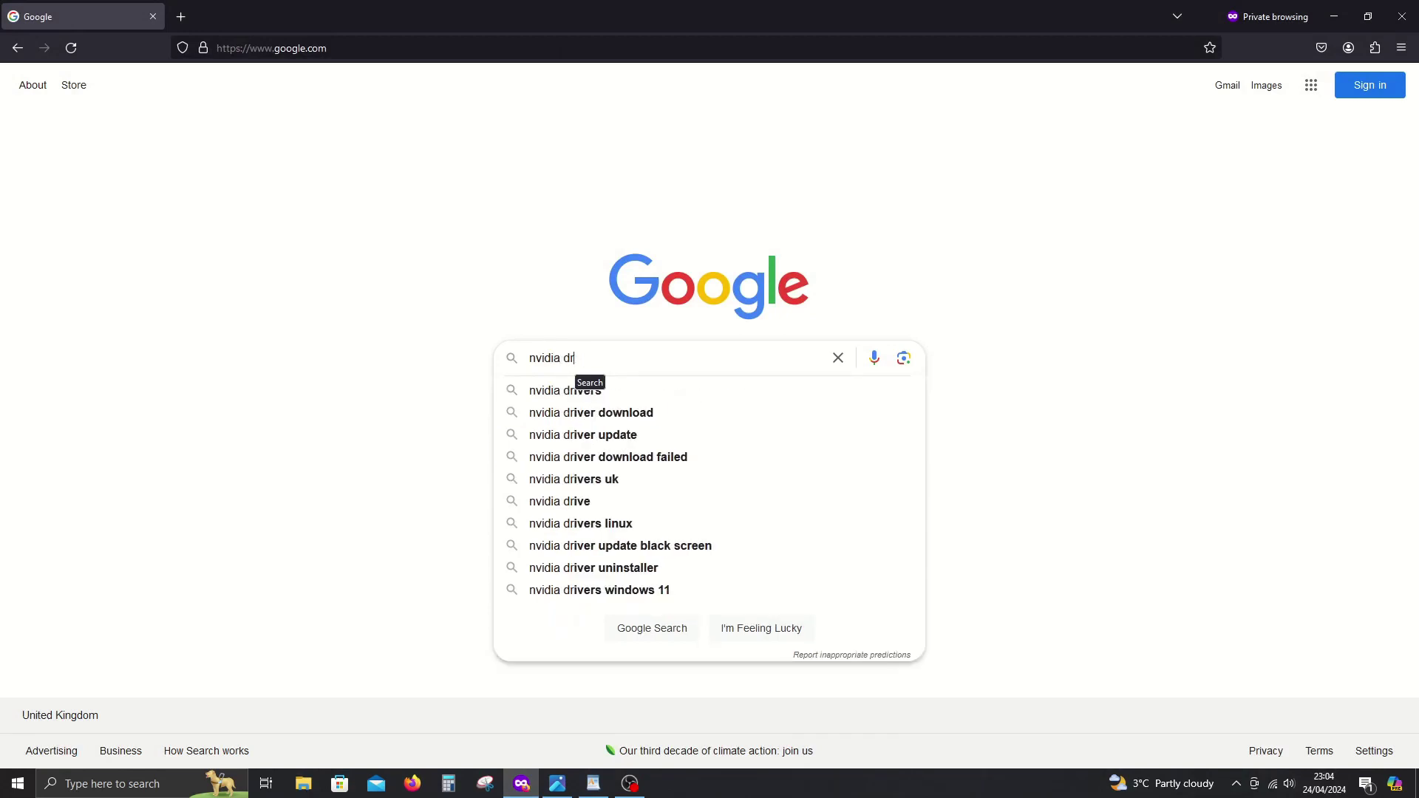
key("BackSpace")
key("BackSpace")
key("BackSpace")
key("Return")
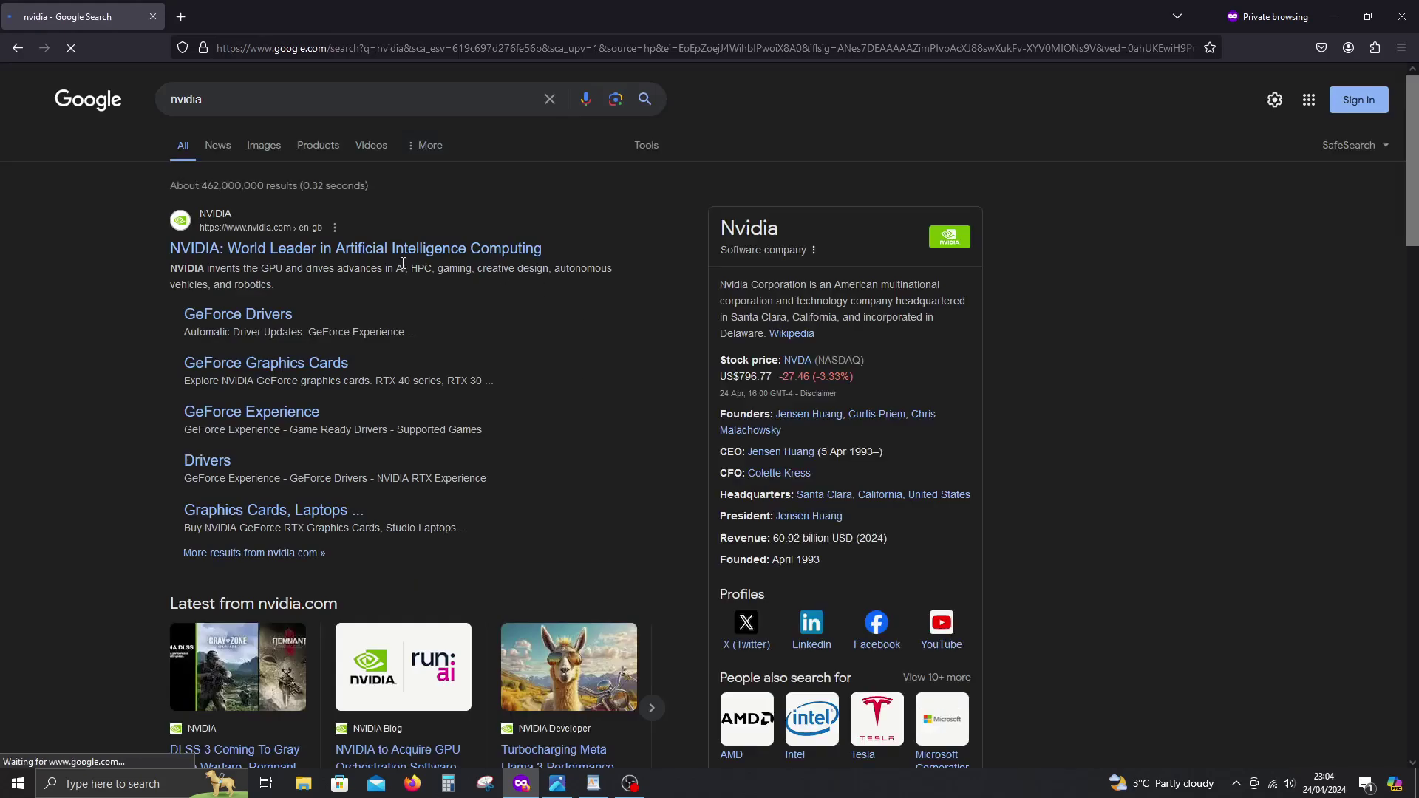
left_click(405, 246)
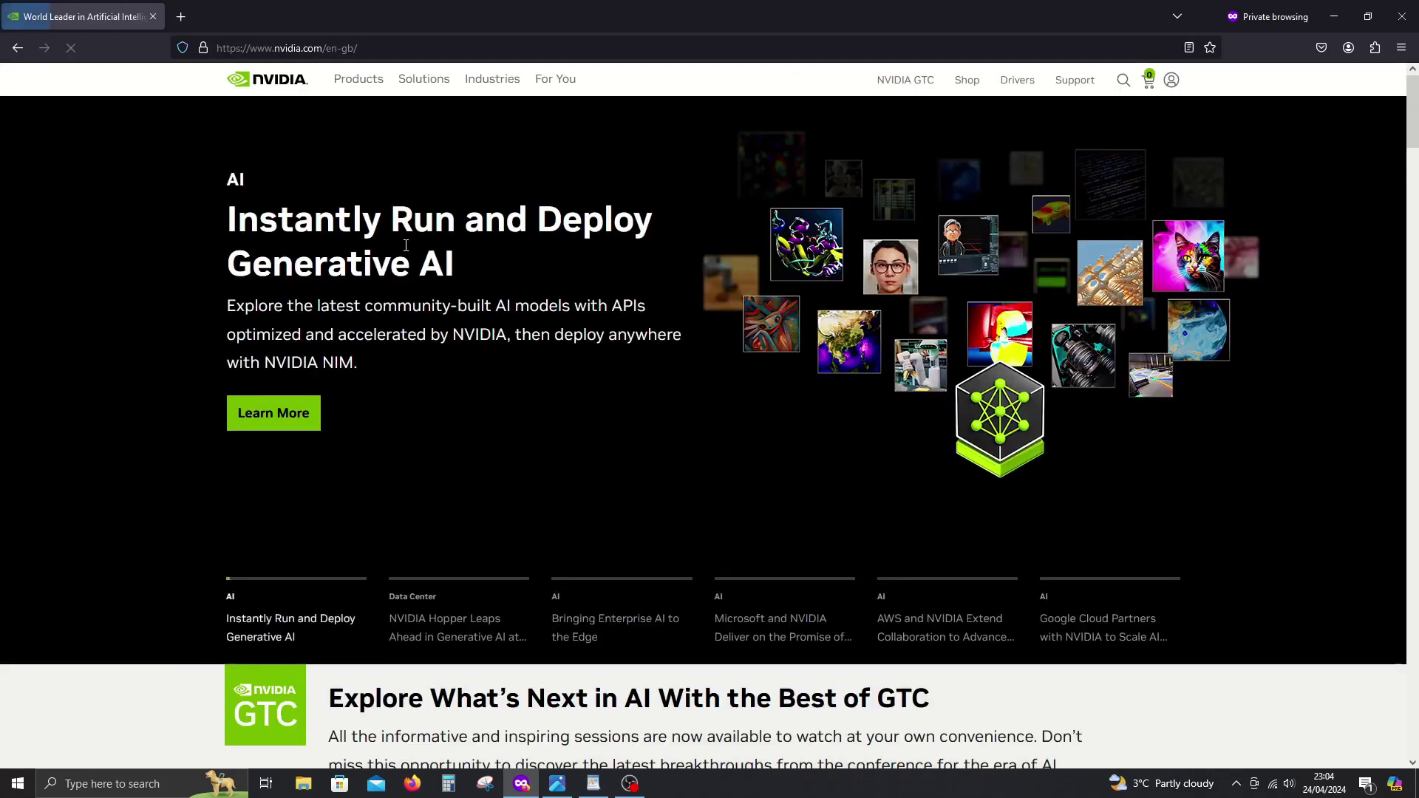
left_click(1018, 82)
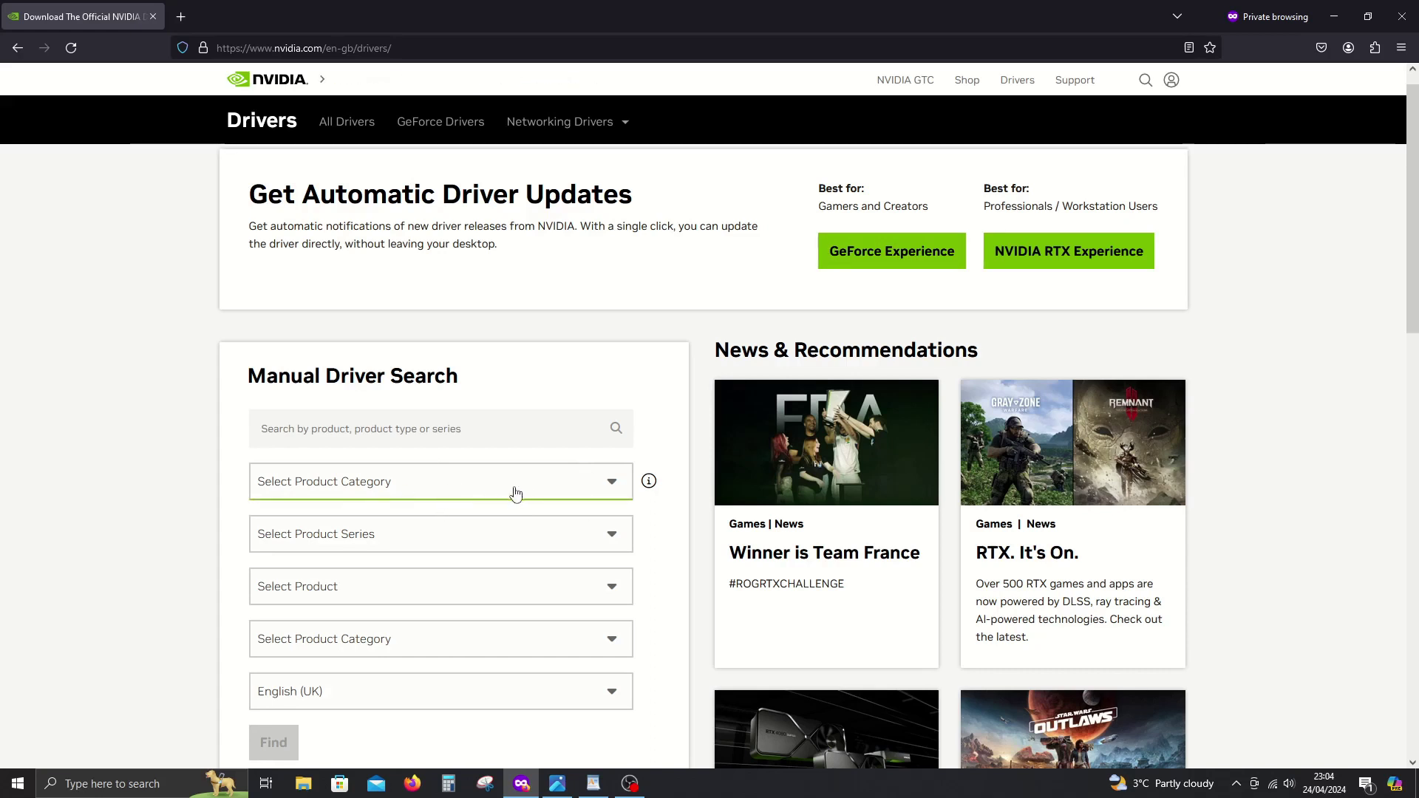
- Review the GeForce Experience page, then minimize the browser to the desktop
left_click(883, 254)
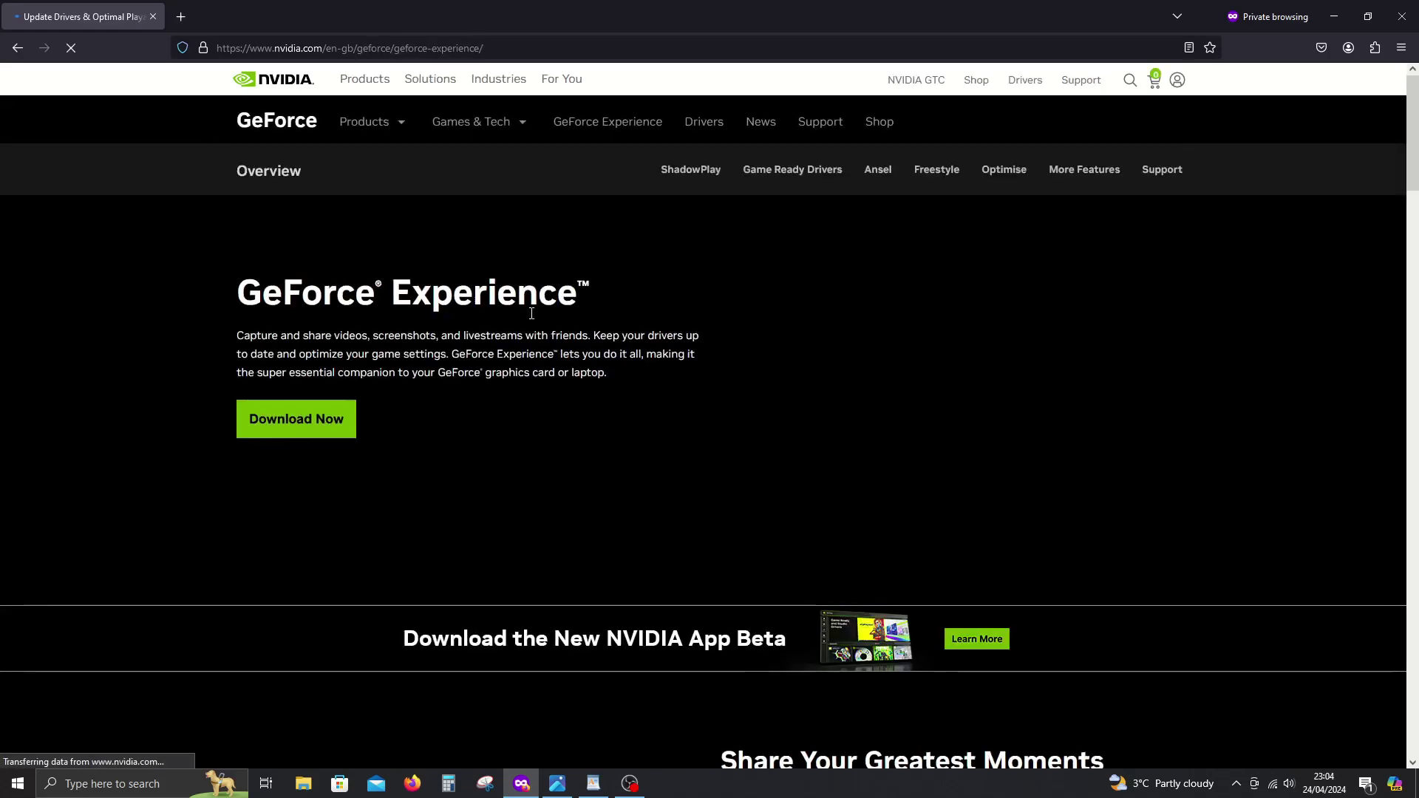
scroll(522, 319, "down", 3)
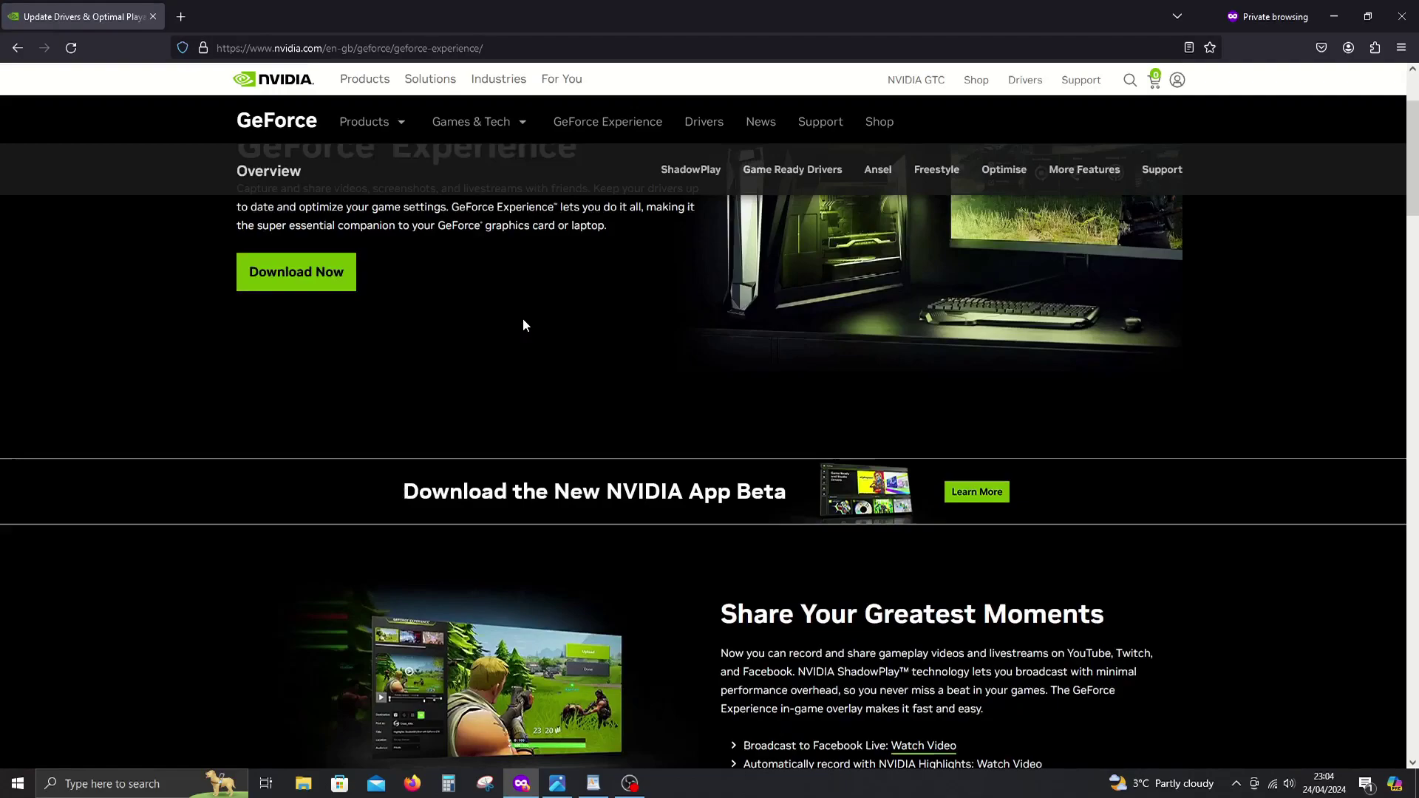
scroll(523, 322, "down", 1)
scroll(524, 322, "down", 2)
scroll(524, 322, "down", 2)
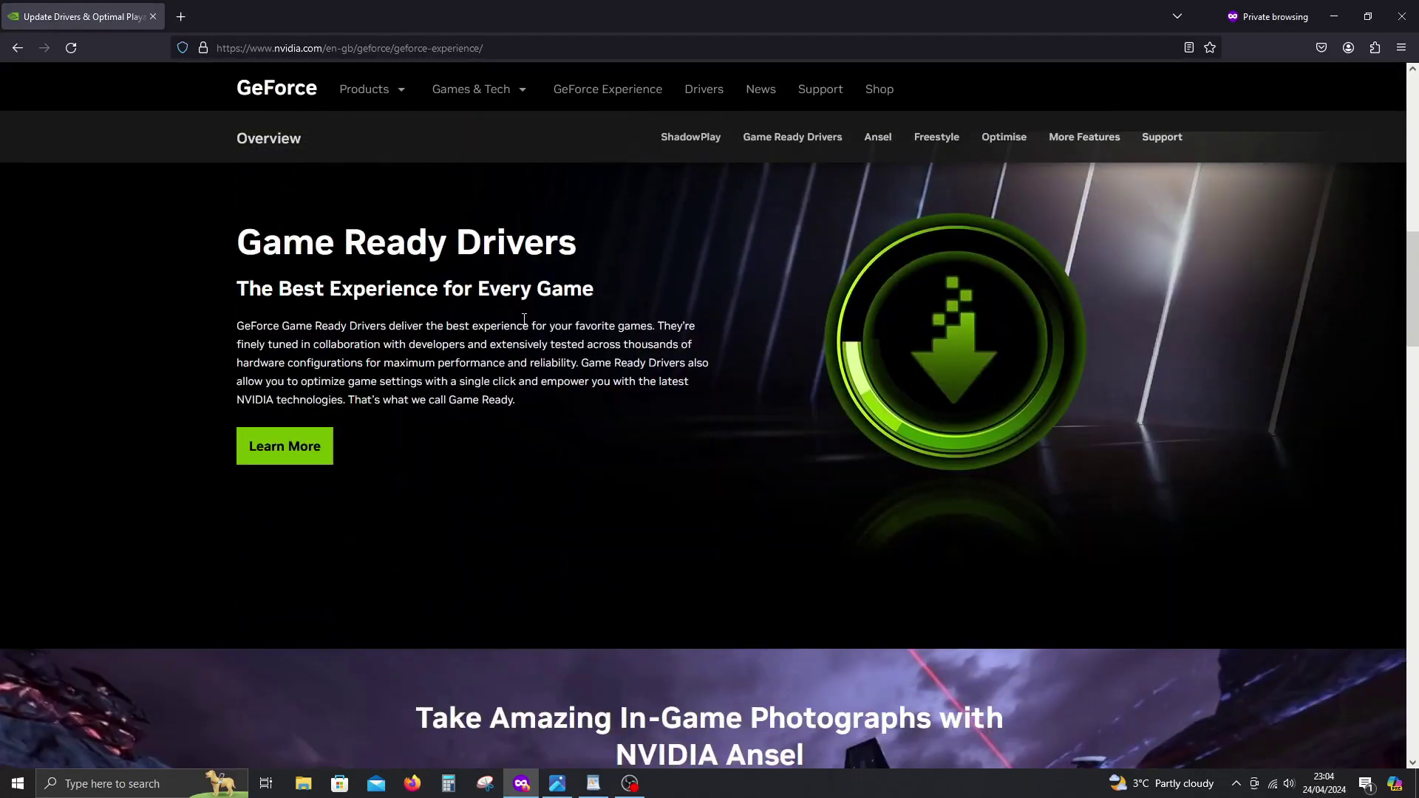
scroll(523, 320, "down", 1)
scroll(523, 319, "down", 3)
scroll(523, 319, "down", 1)
scroll(524, 320, "down", 1)
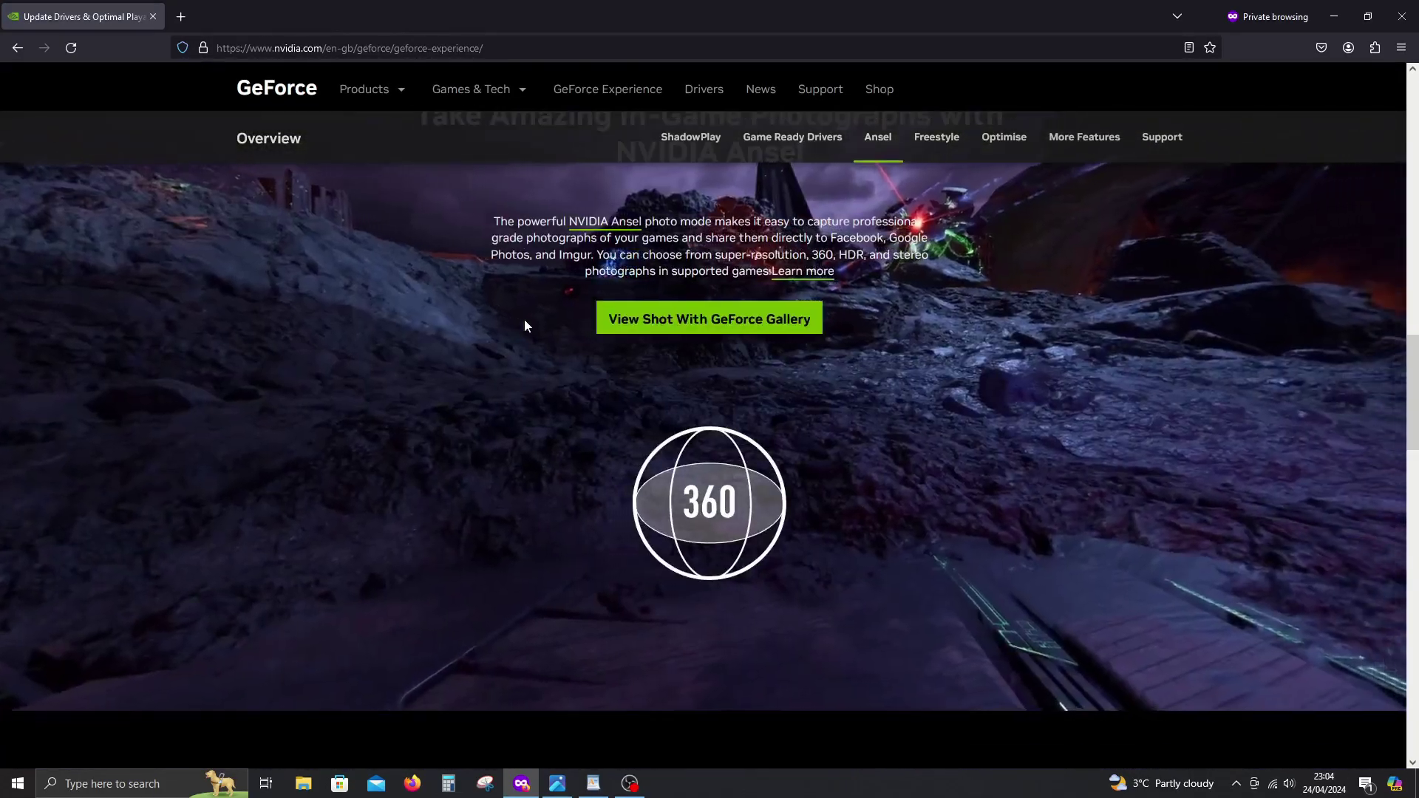
scroll(524, 319, "down", 2)
scroll(524, 319, "up", 10)
scroll(524, 319, "up", 3)
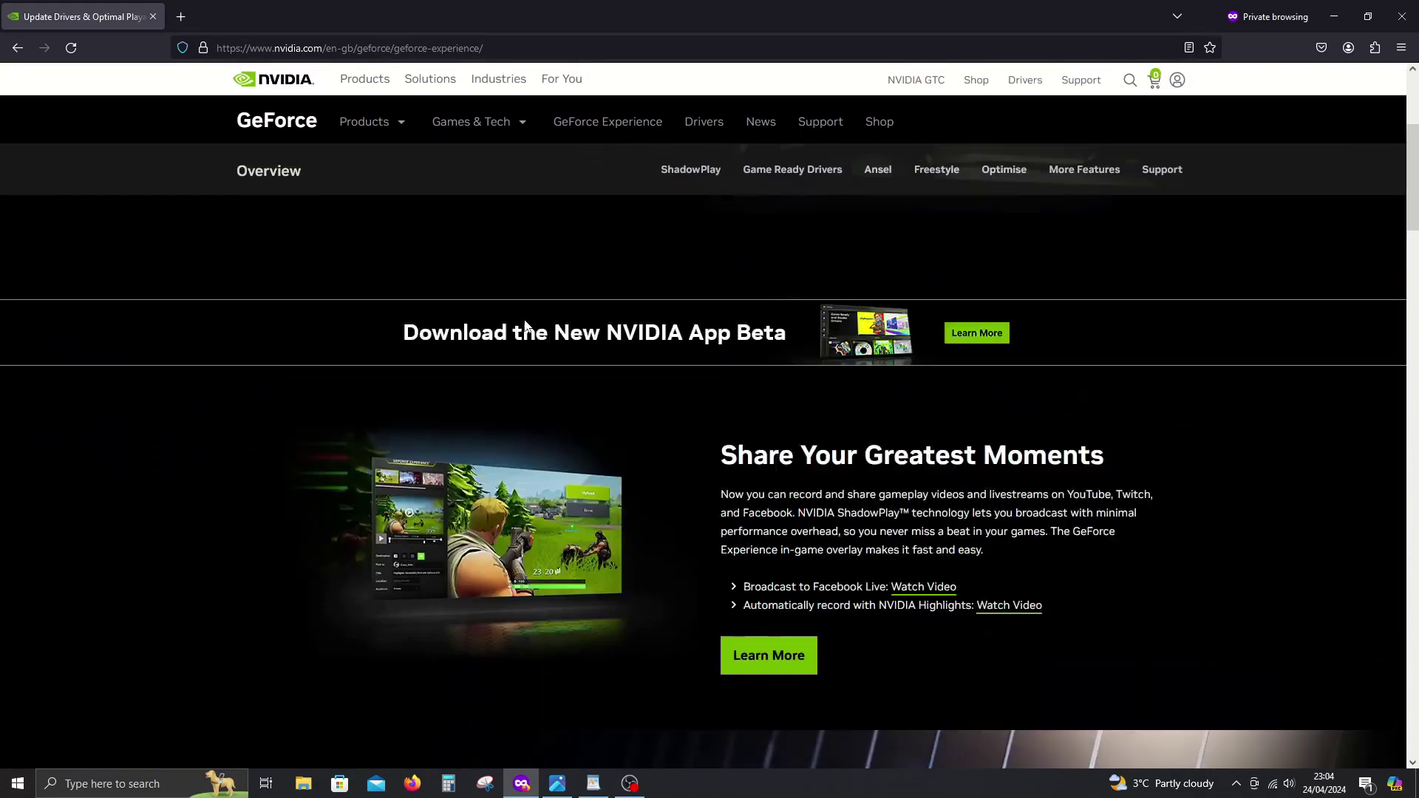
scroll(525, 320, "up", 3)
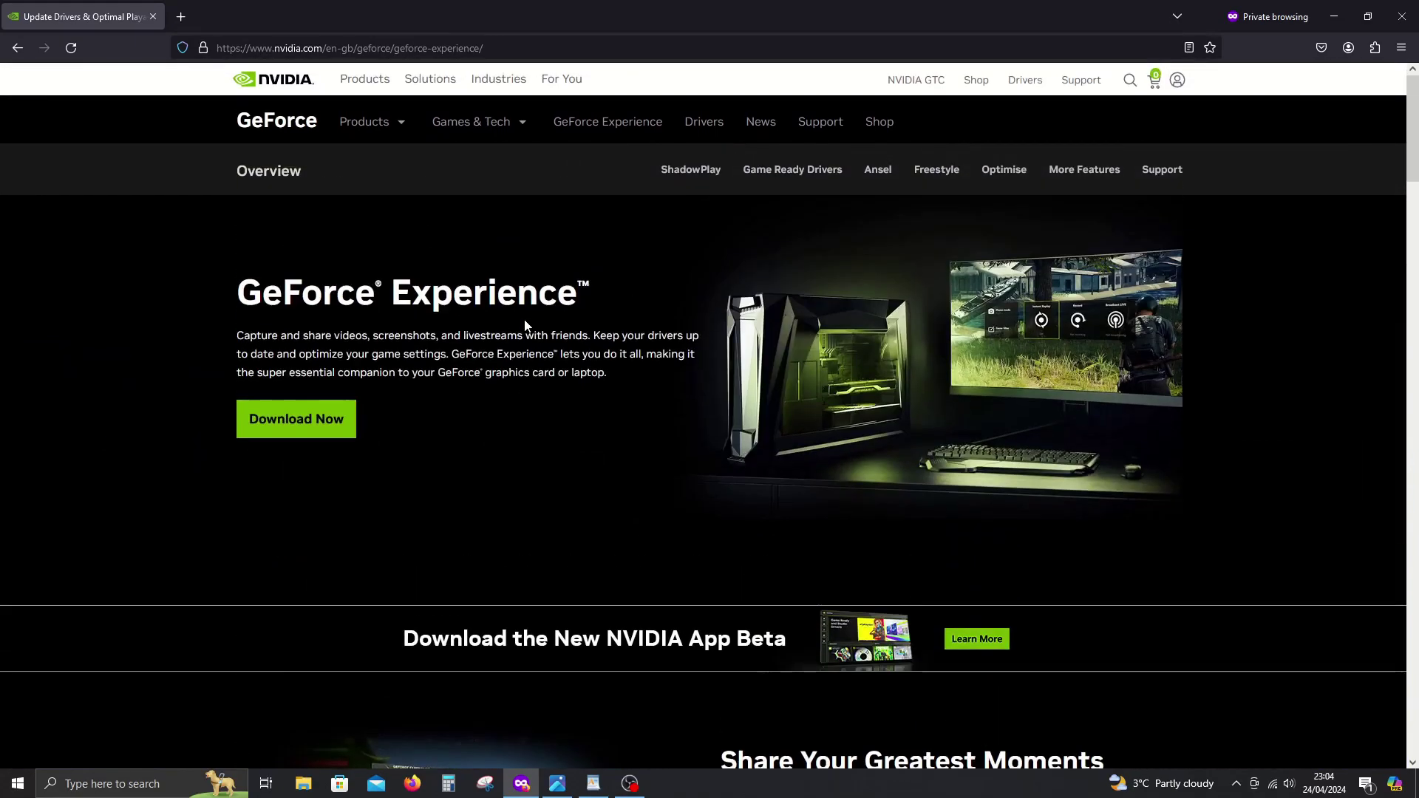
left_click(1334, 15)
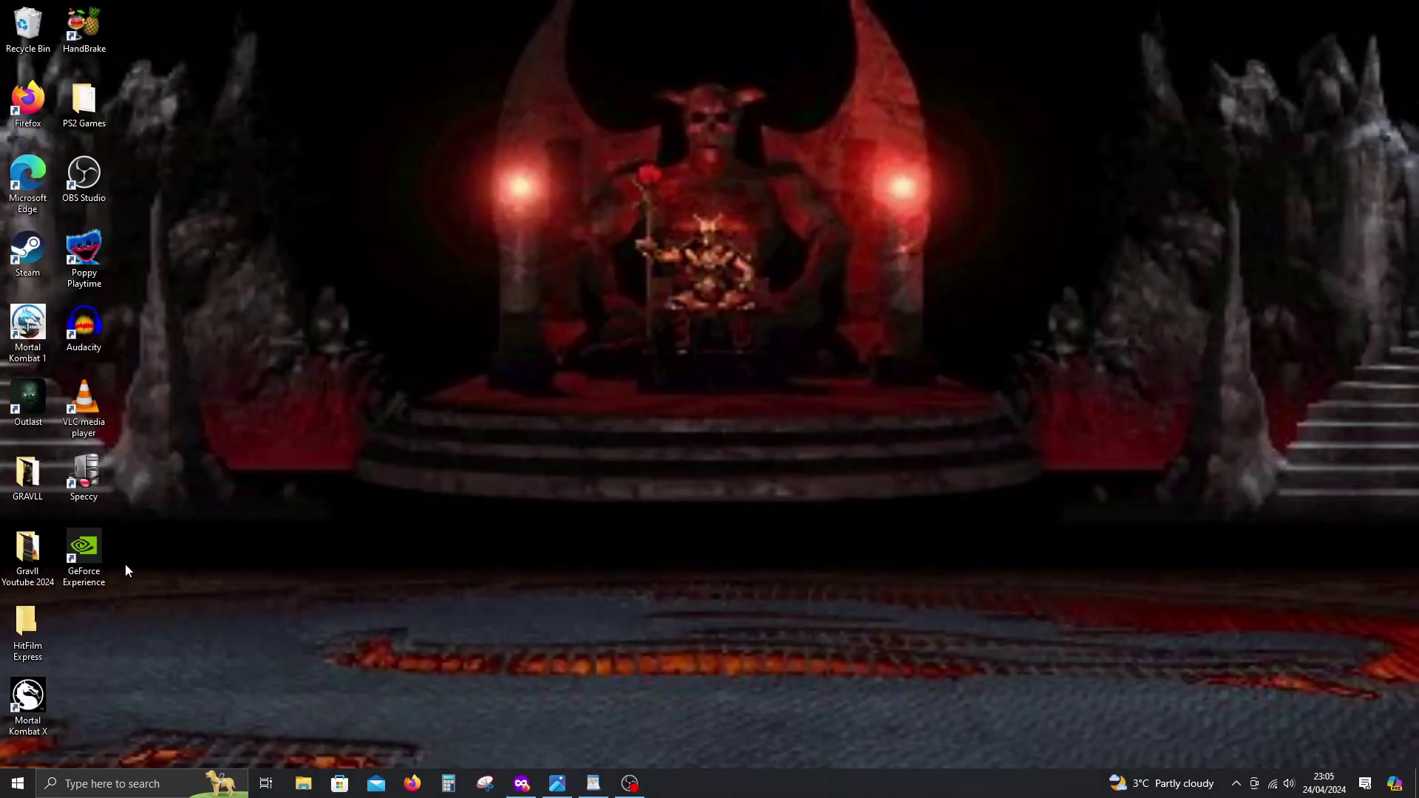
- Launch Mortal Kombat 1 from its desktop shortcut
left_click(25, 318)
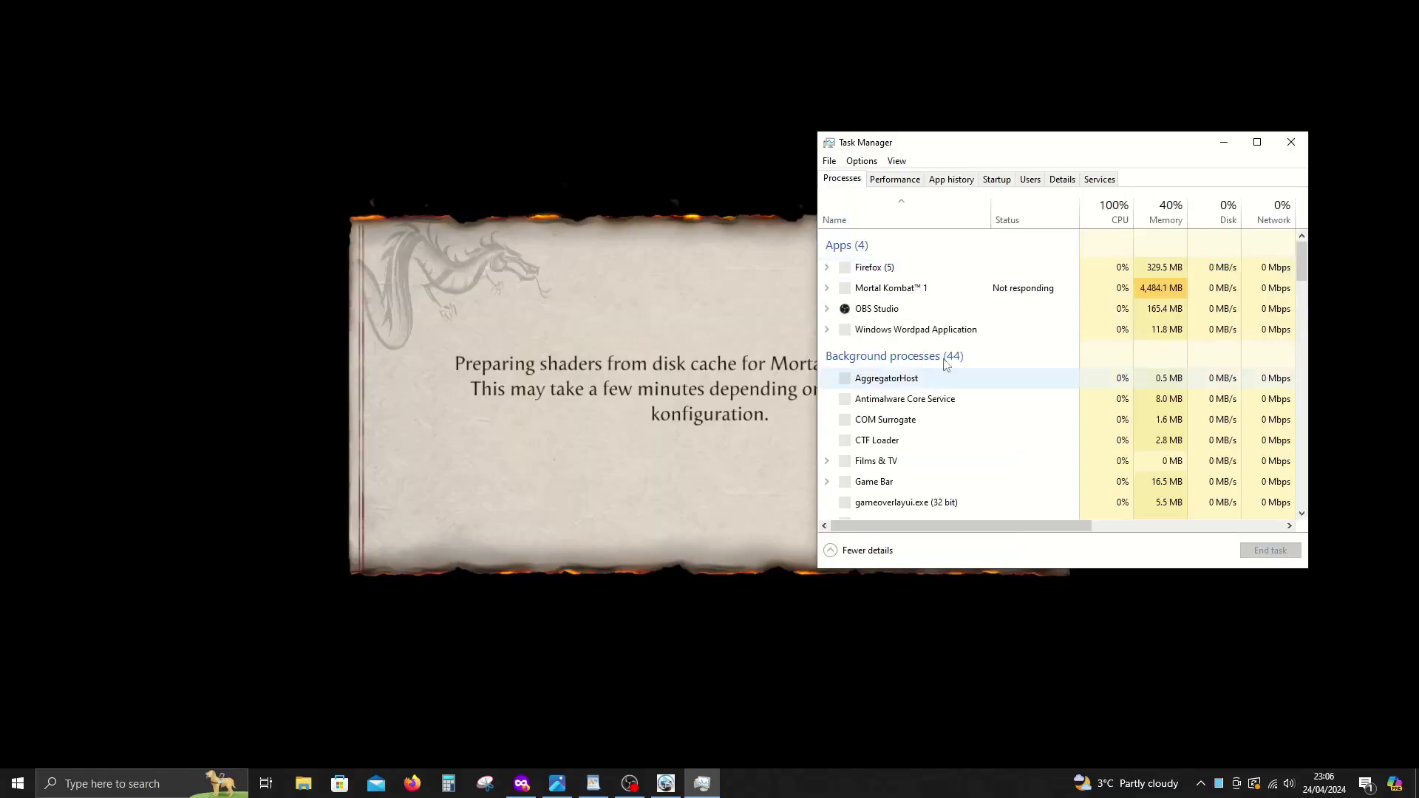
- End the unresponsive Mortal Kombat 1 process and close Task Manager
left_click(898, 289)
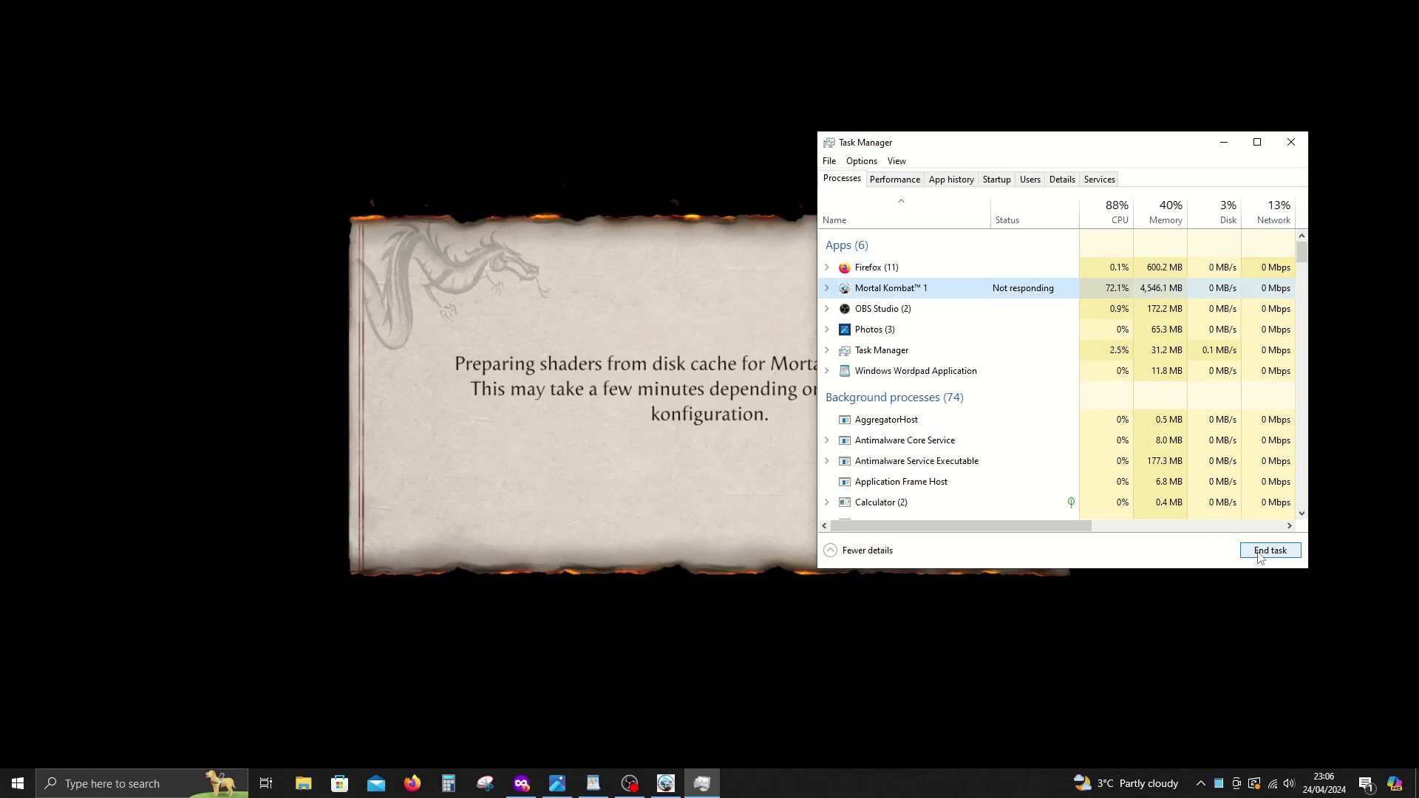
left_click(1259, 554)
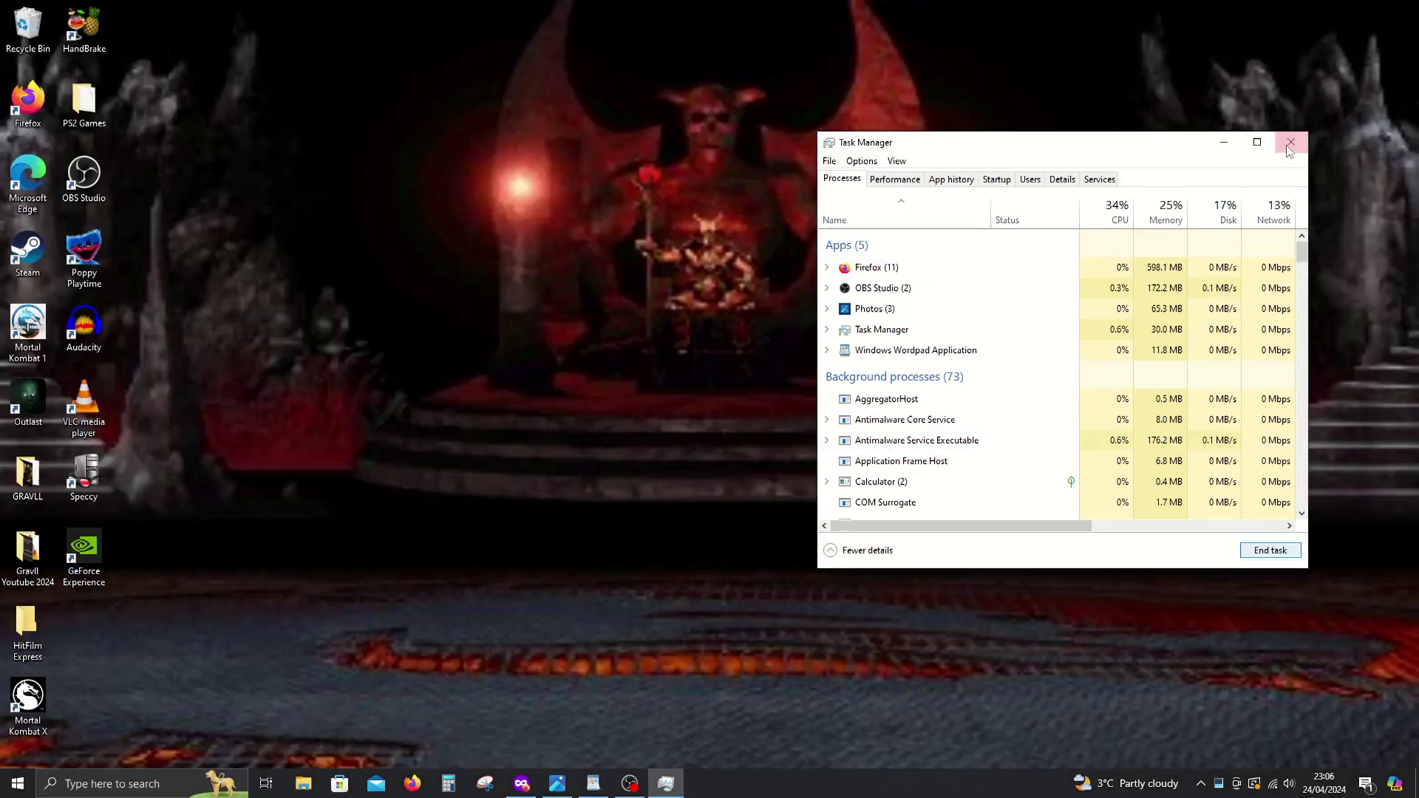
left_click(1290, 145)
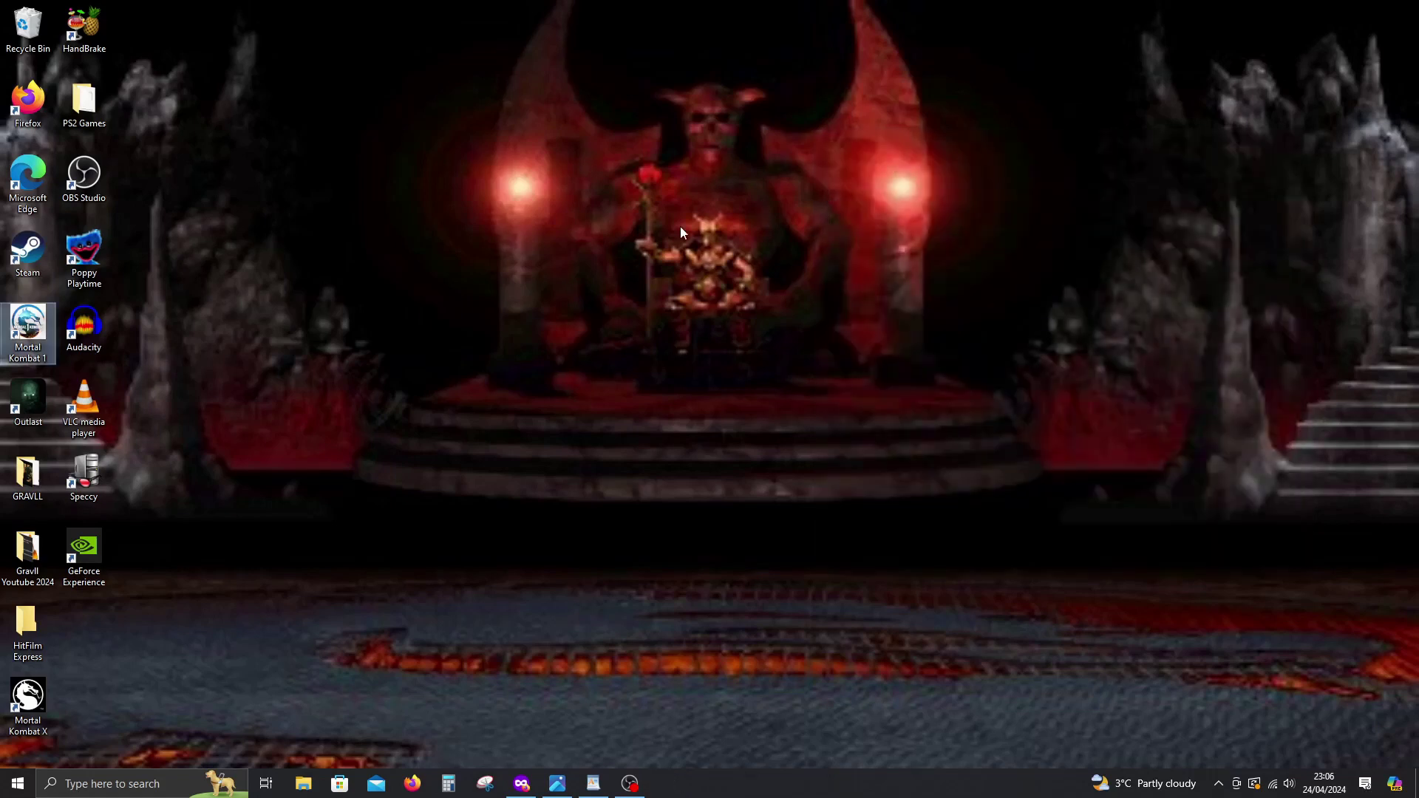